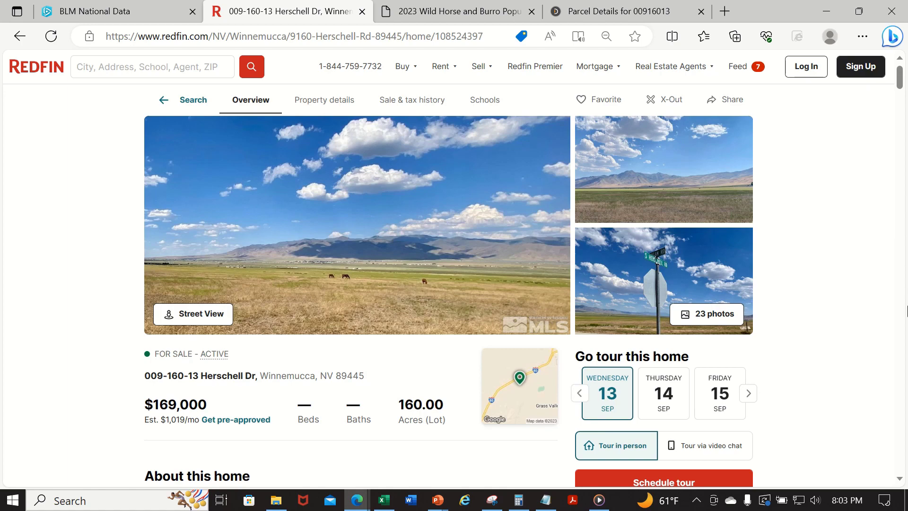
# - Open the Herschell Dr listing's photo gallery and view the photos through the aerial parcel boundary map, photo 20
pyautogui.click(694, 319)
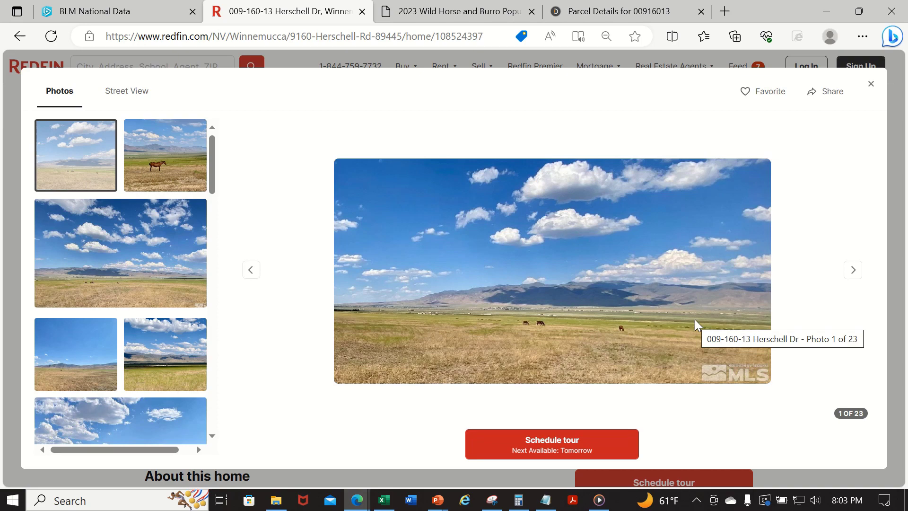
pyautogui.press('Right')
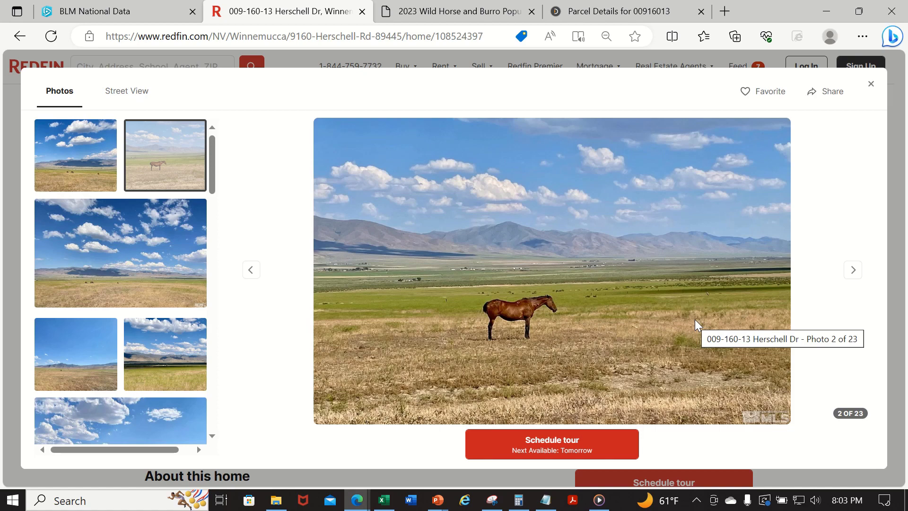
pyautogui.press('Right')
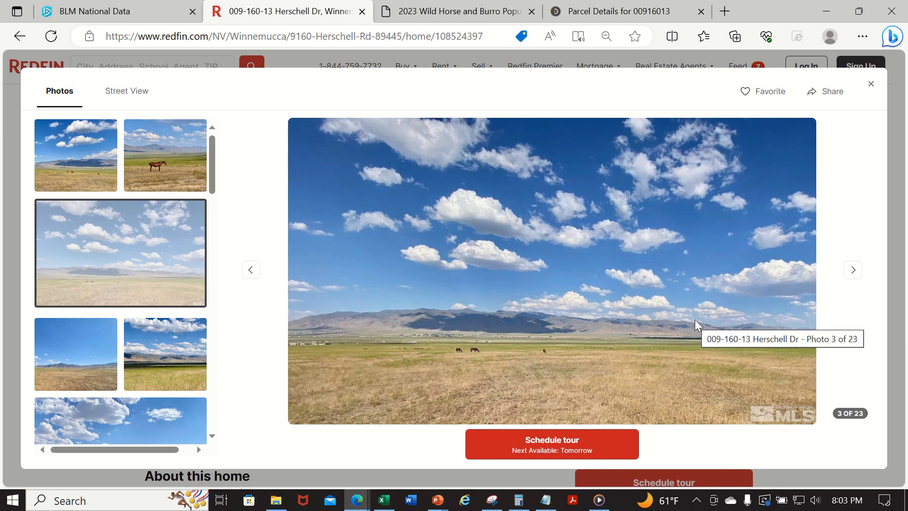
pyautogui.press('Right')
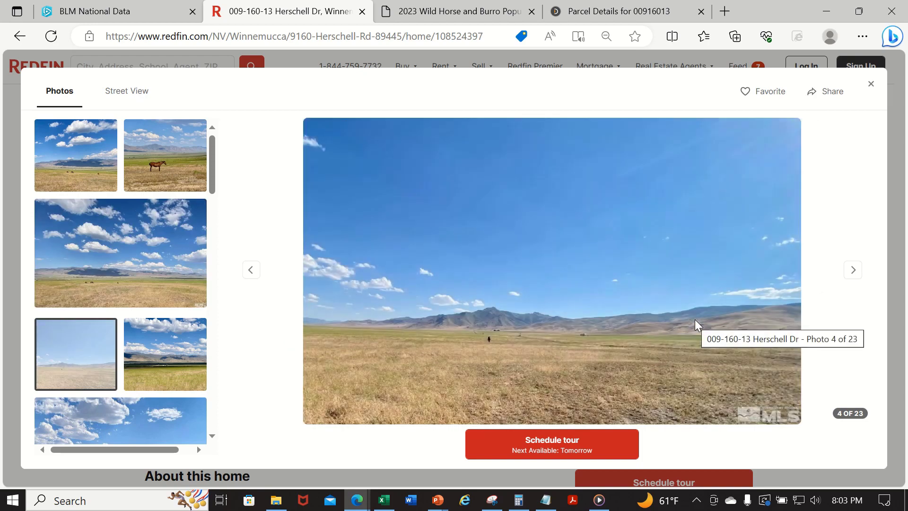
pyautogui.press('Right')
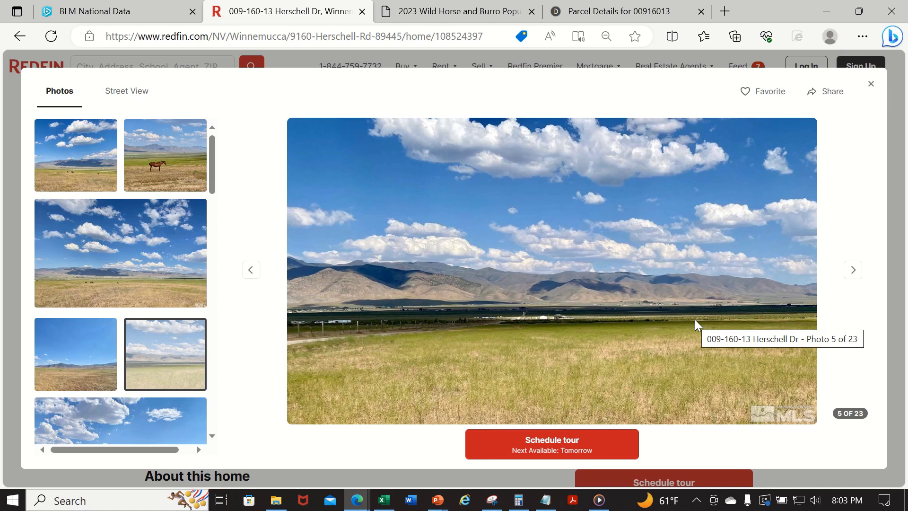
pyautogui.press('Right')
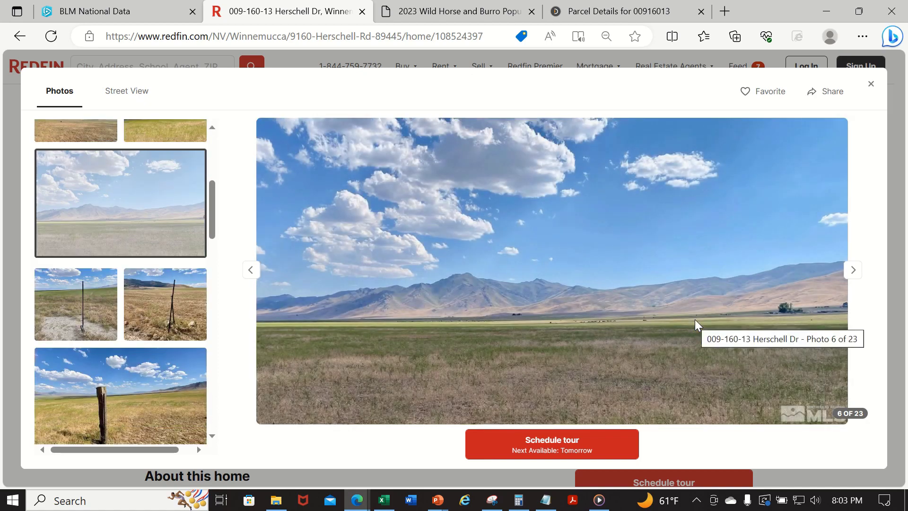
pyautogui.press('Right')
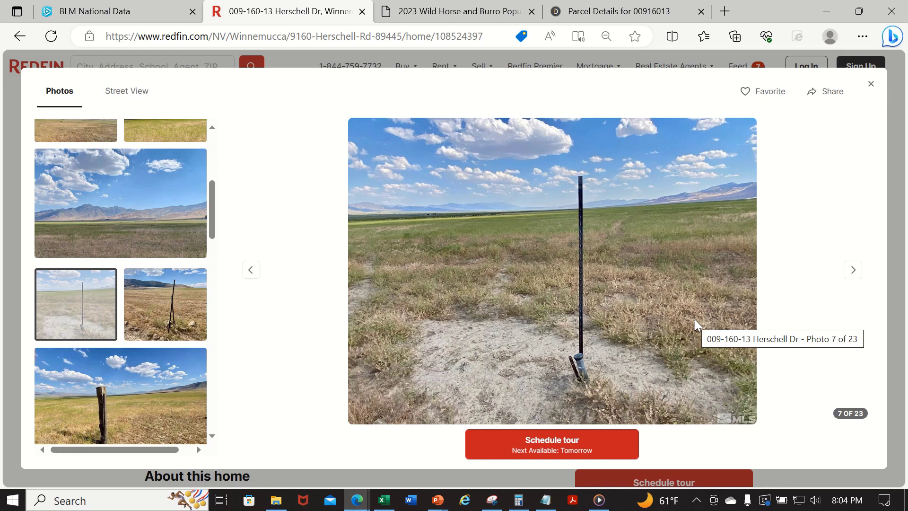
pyautogui.press('Right')
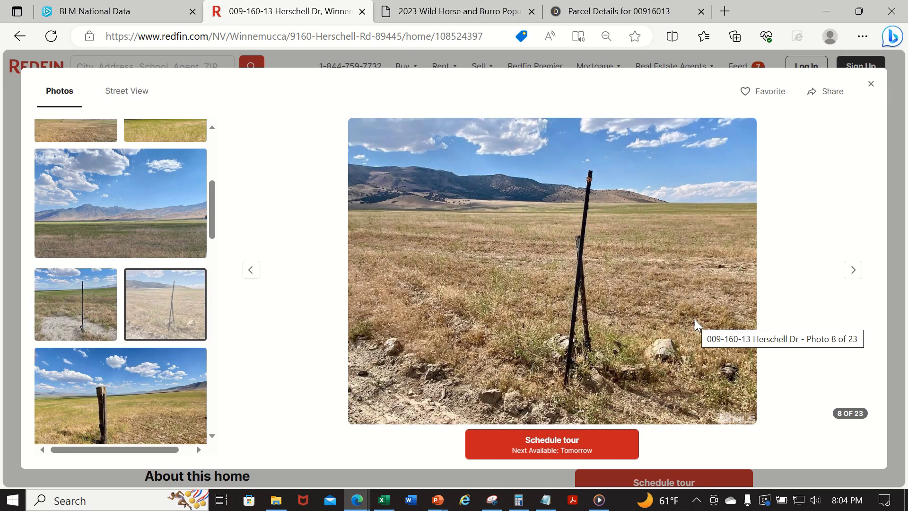
pyautogui.press('Right')
pyautogui.press('Right')
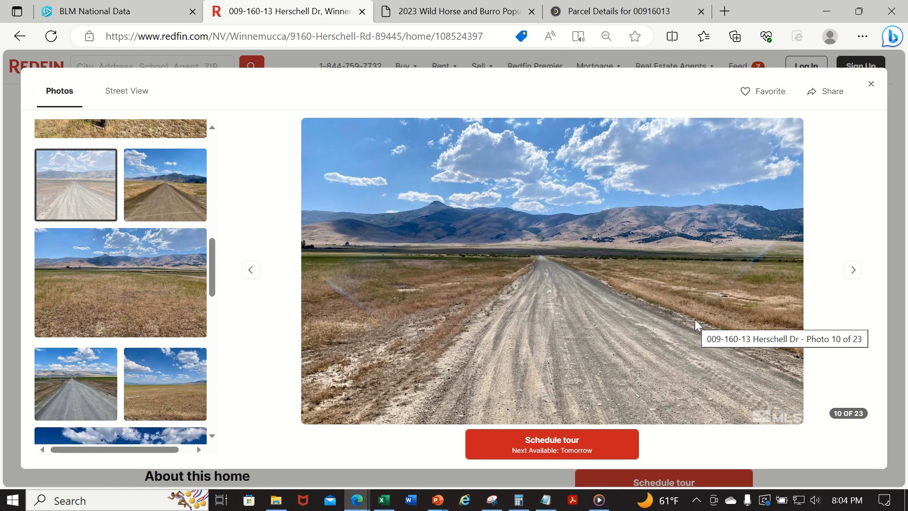
pyautogui.press('Right')
pyautogui.press('Right')
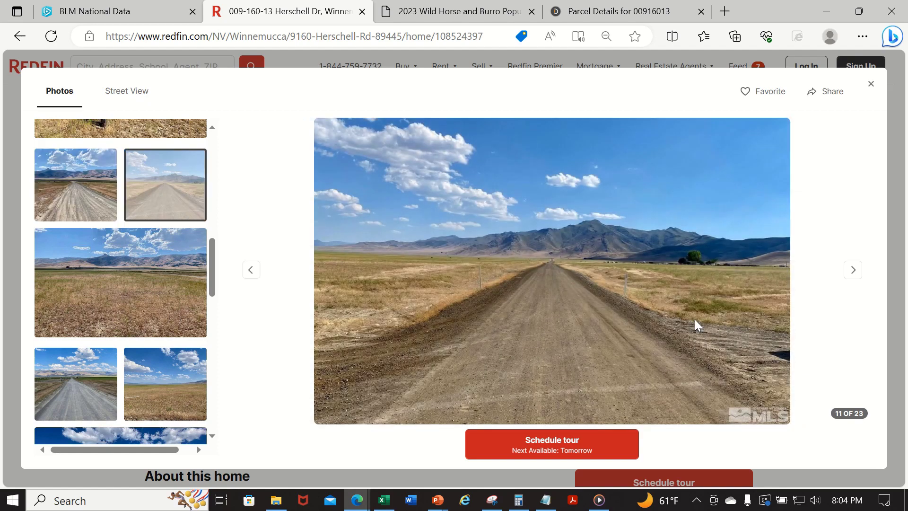
pyautogui.press('Right')
pyautogui.press('Right')
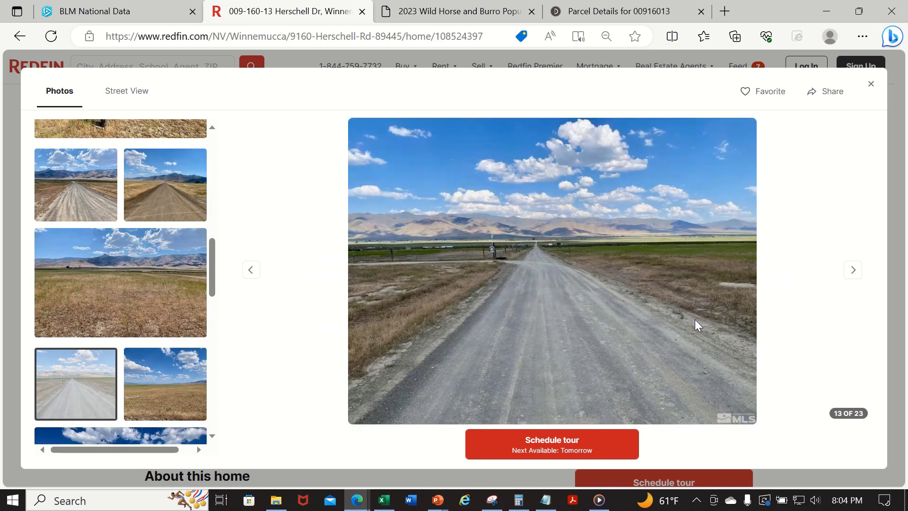
pyautogui.press('Right')
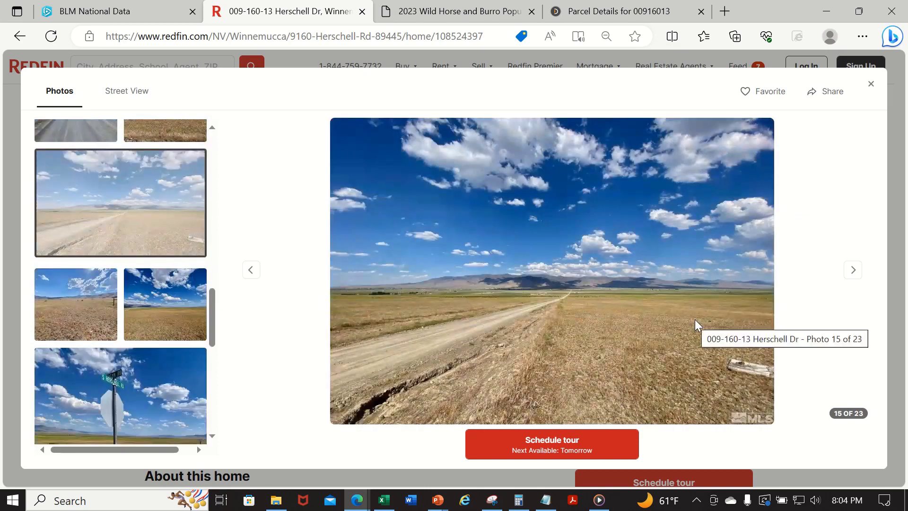
pyautogui.press('Right')
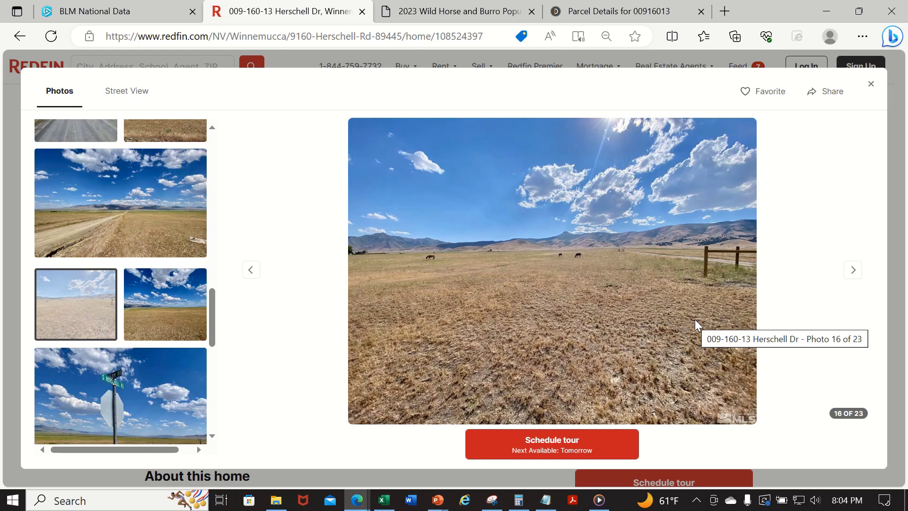
pyautogui.press('Right')
pyautogui.press('Right')
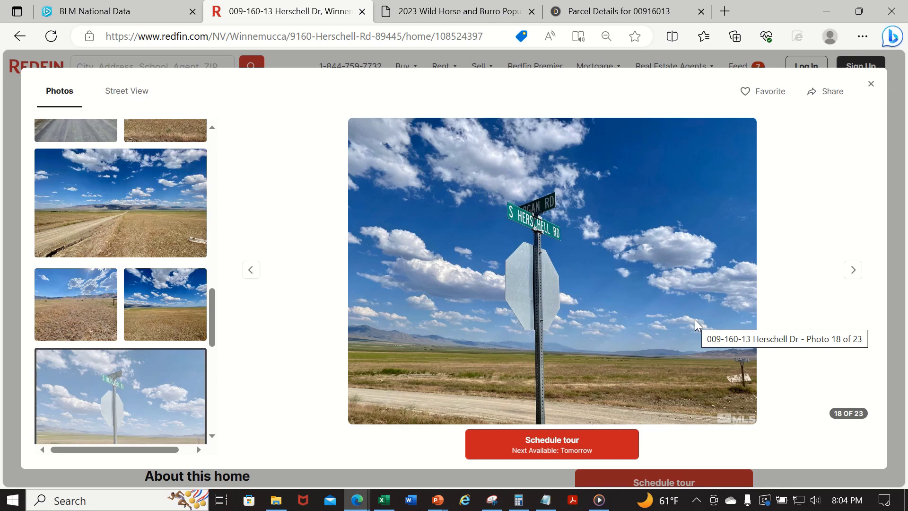
pyautogui.press('Right')
pyautogui.press('Right')
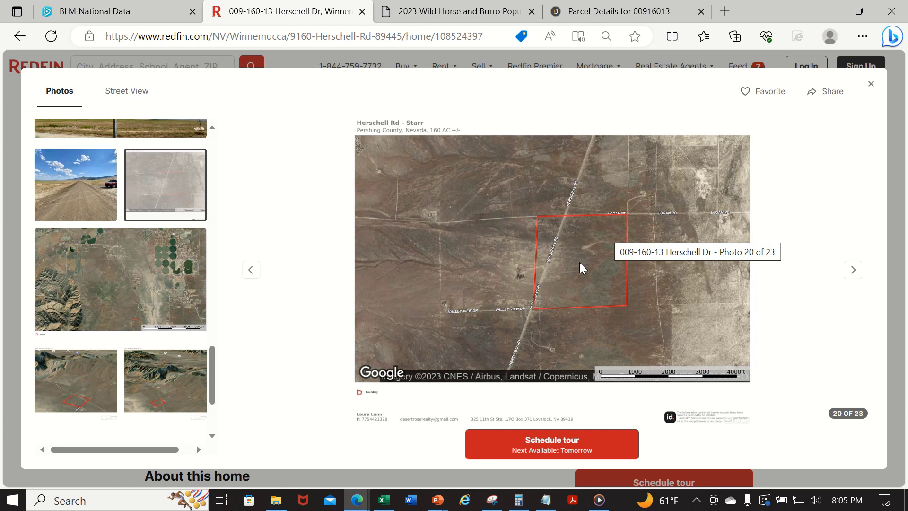
# - Switch to the BLM National Data viewer and dismiss its splash screen and the app state notice
pyautogui.click(88, 14)
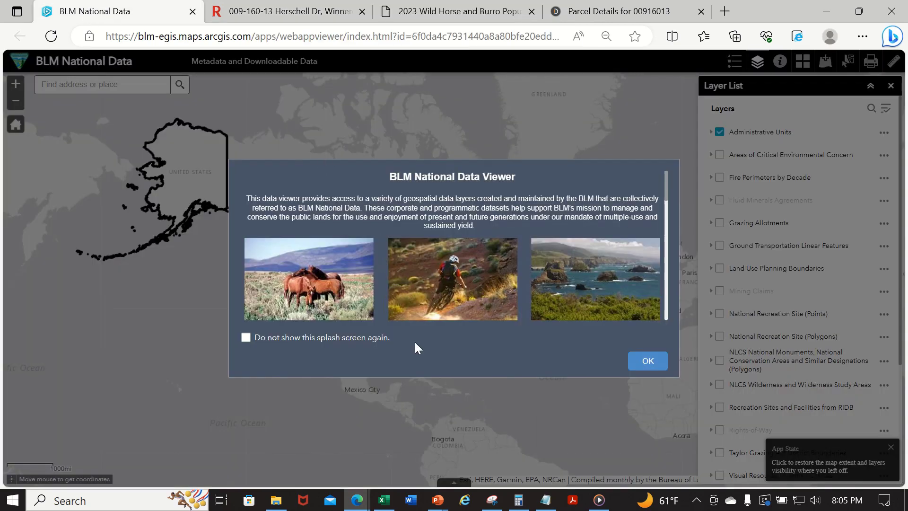
pyautogui.click(648, 363)
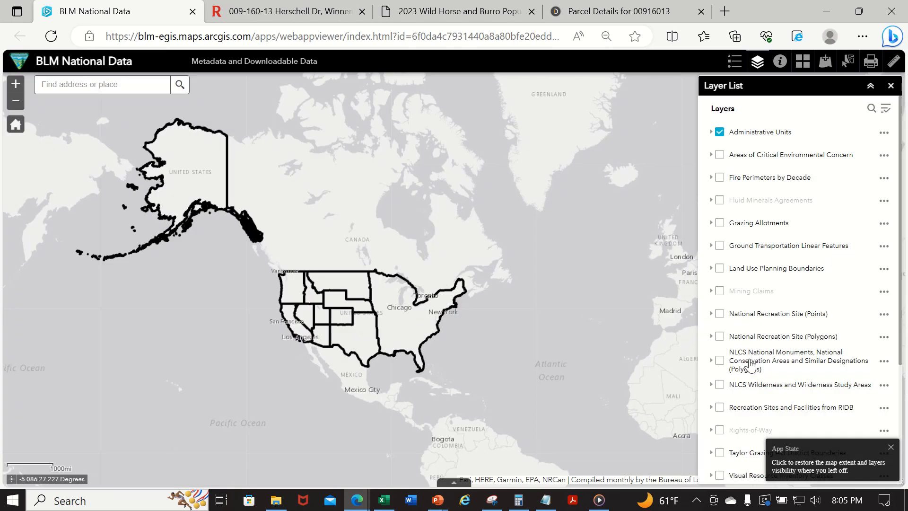
pyautogui.click(890, 447)
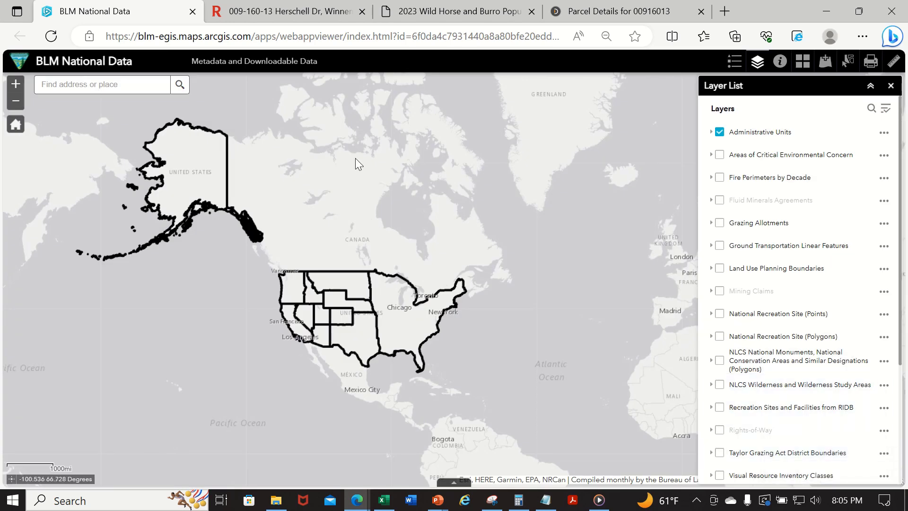
# - Turn off the Administrative Units layer on the map of the western United States
pyautogui.click(16, 85)
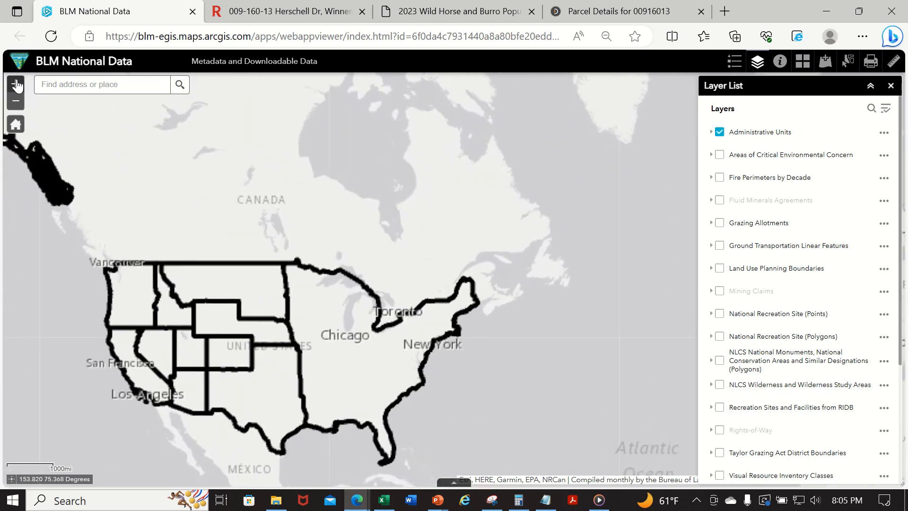
pyautogui.moveTo(132, 398)
pyautogui.mouseDown()
pyautogui.moveTo(315, 381)
pyautogui.moveTo(562, 305)
pyautogui.mouseUp()
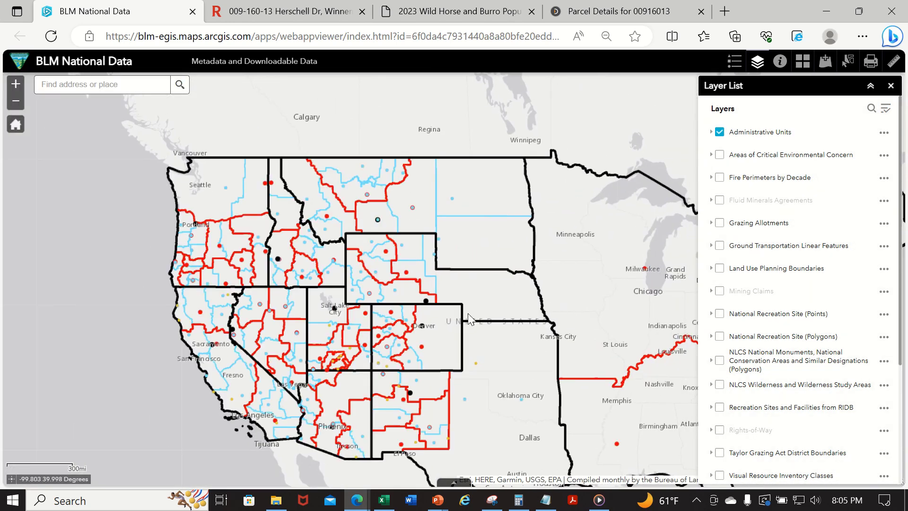
pyautogui.click(719, 132)
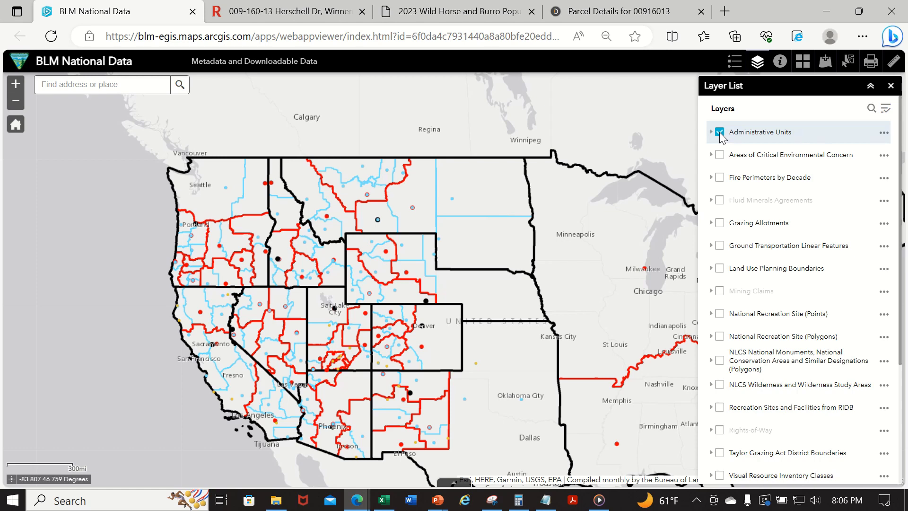
# - Examine the land ownership colours across northern Nevada around Winnemucca against the map legend, and close the legend
pyautogui.click(16, 87)
pyautogui.click(16, 88)
pyautogui.moveTo(125, 406); pyautogui.dragTo(466, 304)
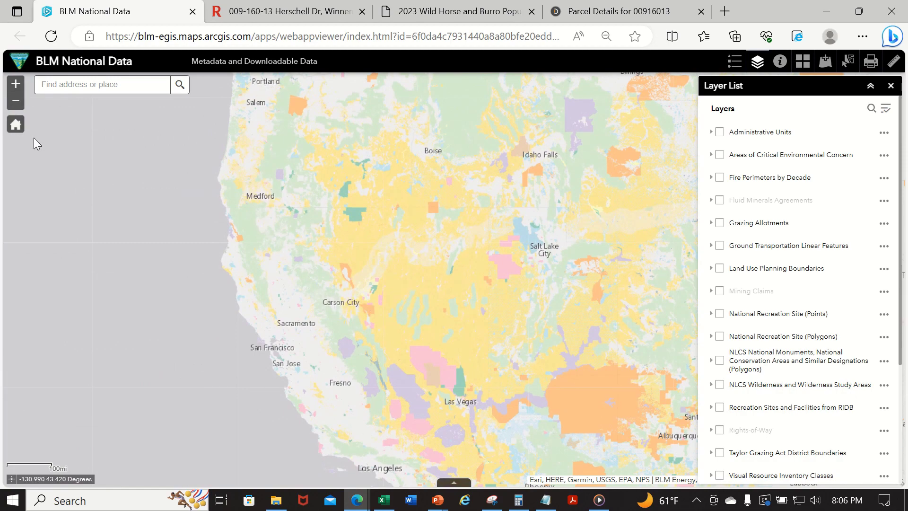
pyautogui.click(16, 84)
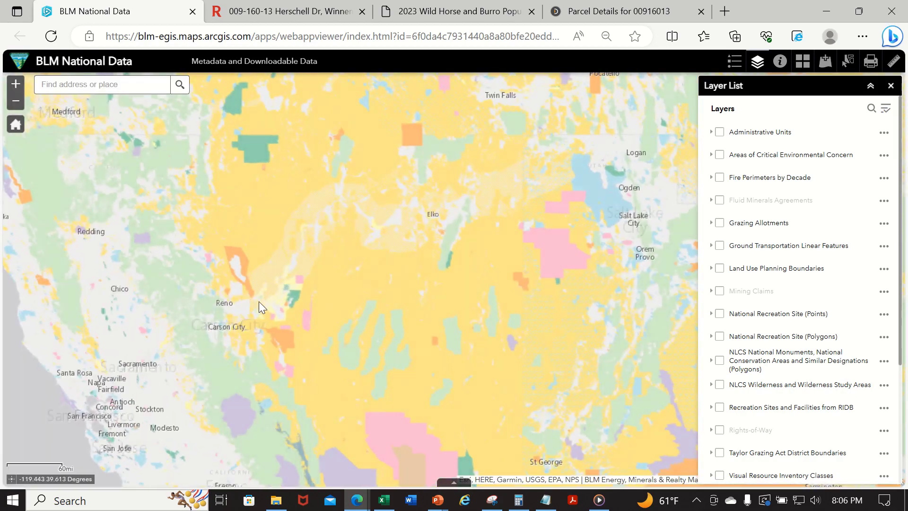
pyautogui.moveTo(259, 303); pyautogui.dragTo(247, 377)
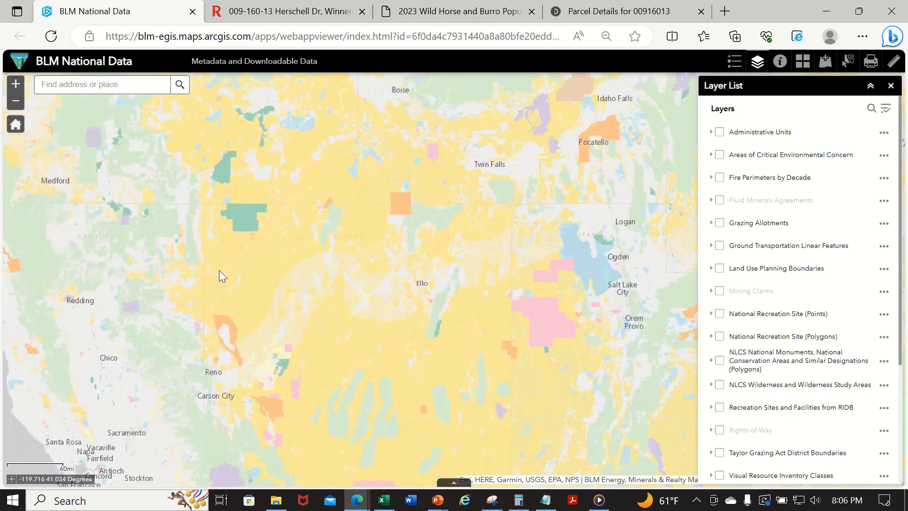
pyautogui.click(15, 84)
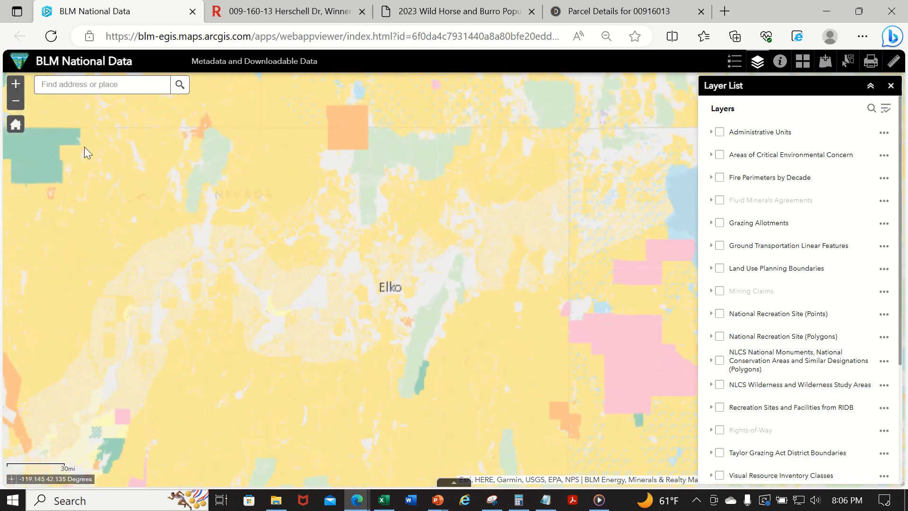
pyautogui.moveTo(143, 251); pyautogui.dragTo(343, 245)
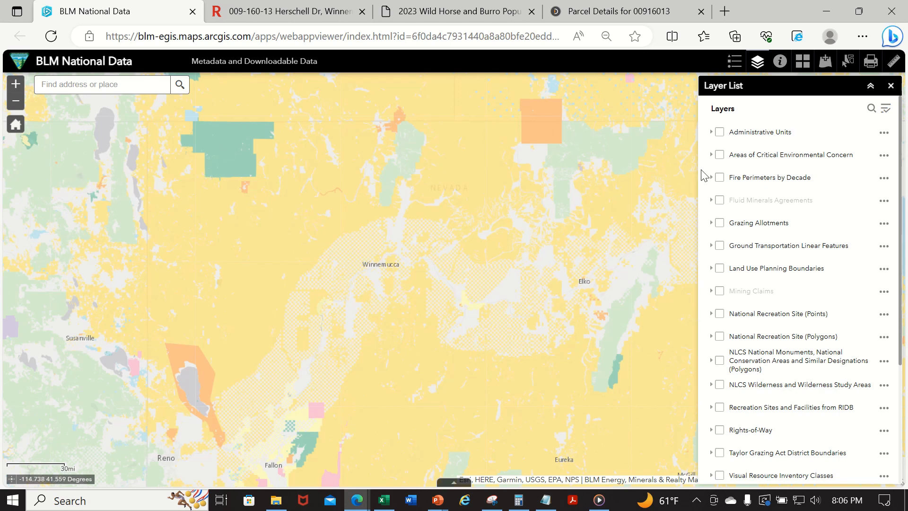
pyautogui.click(733, 66)
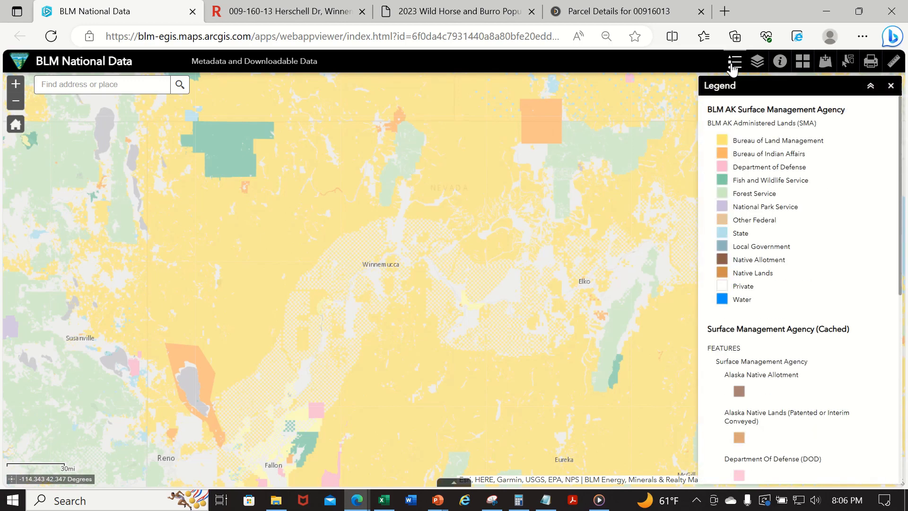
pyautogui.click(732, 66)
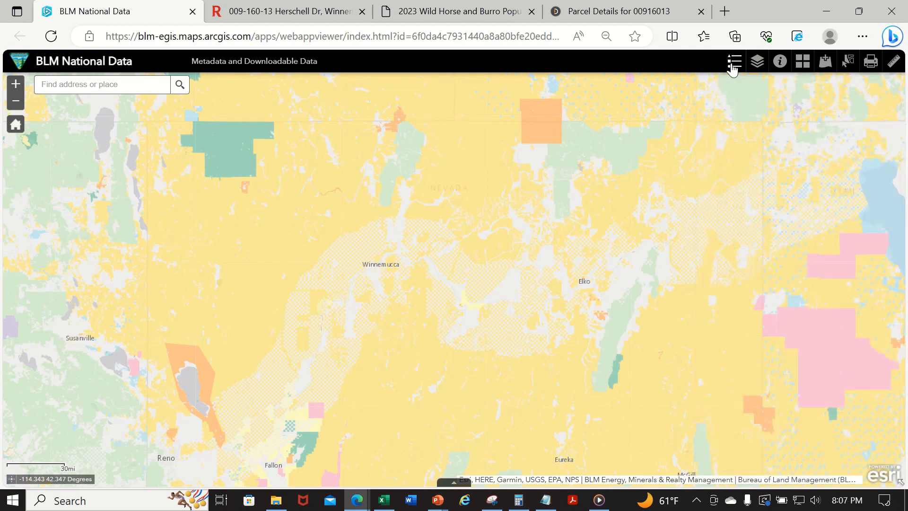
pyautogui.rightClick(415, 246)
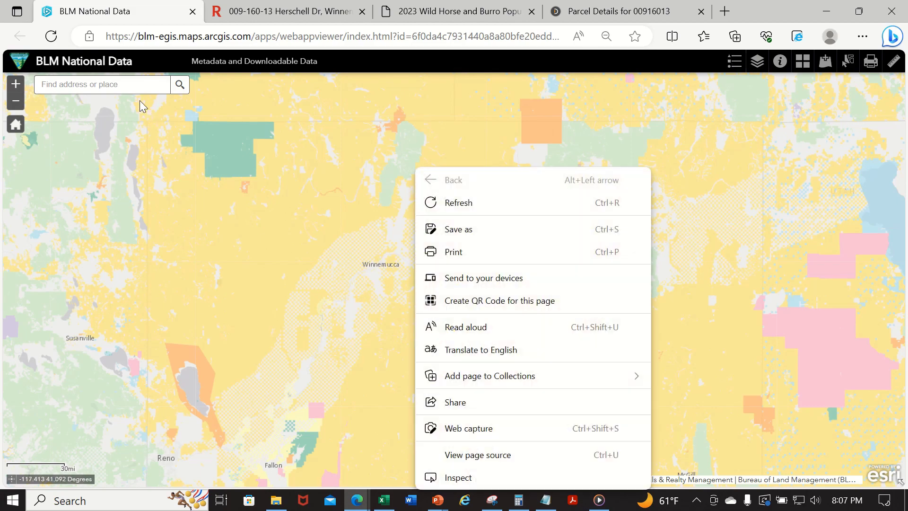
pyautogui.click(183, 210)
pyautogui.click(182, 211)
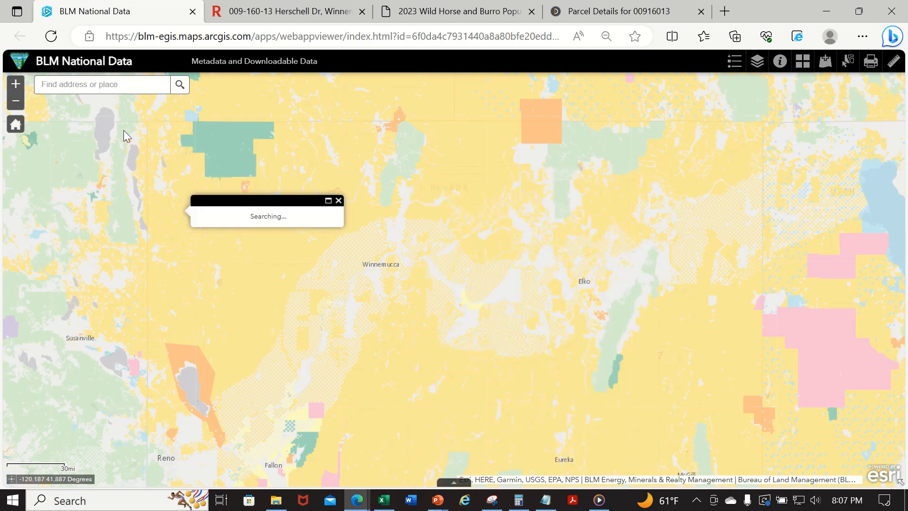
# - Examine the checkerboard land ownership pattern close up around Winnemucca
pyautogui.click(14, 85)
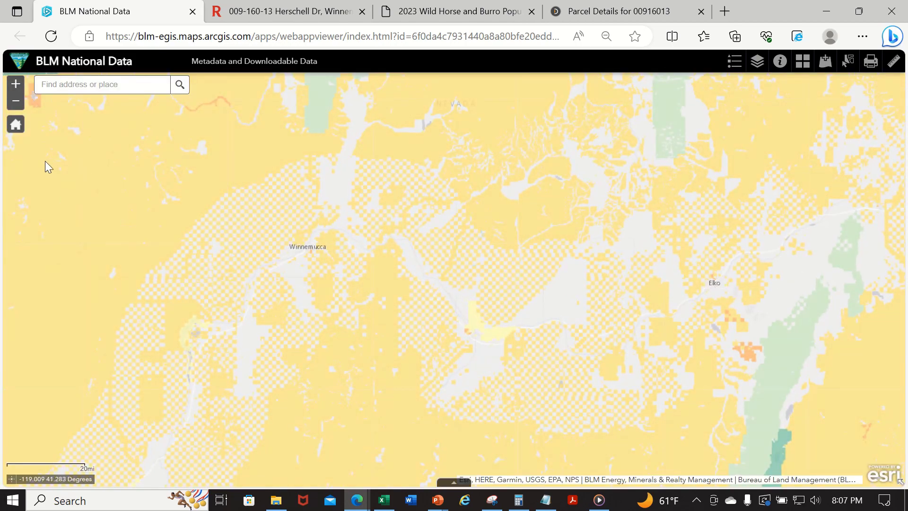
pyautogui.click(16, 91)
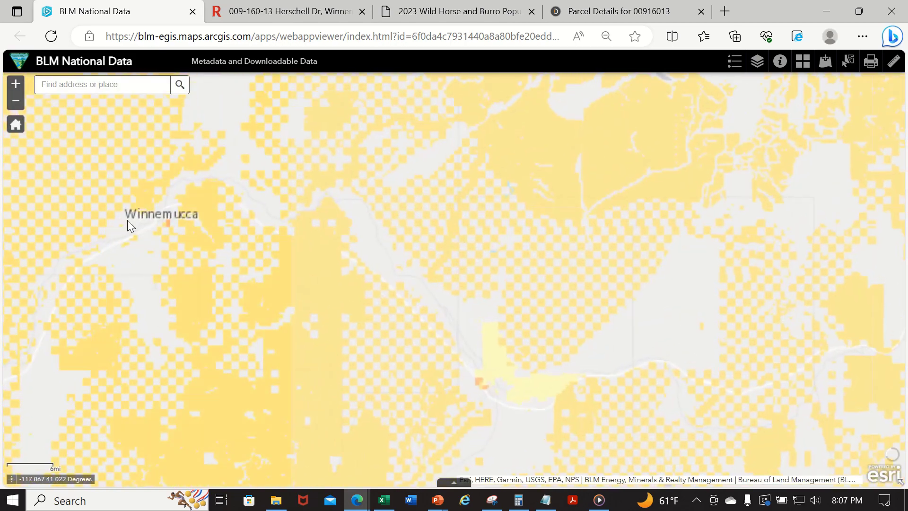
pyautogui.moveTo(131, 234); pyautogui.dragTo(494, 268)
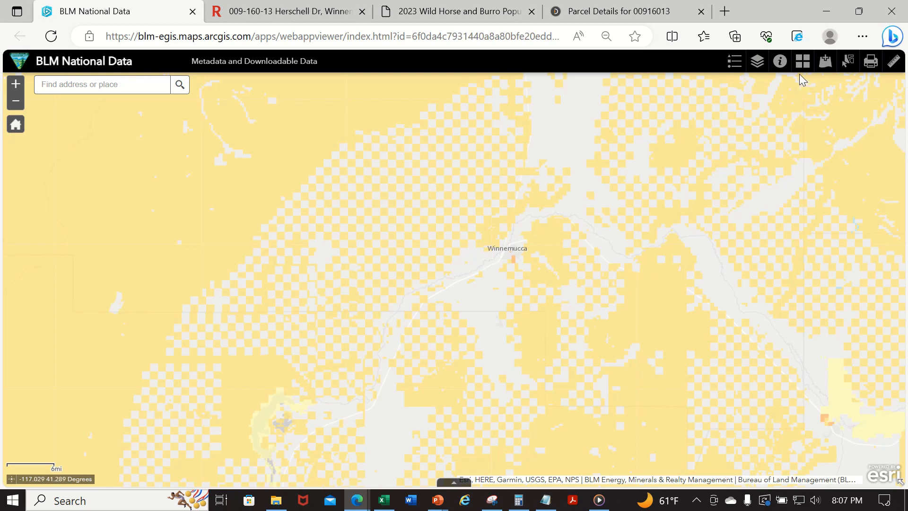
# - Change the map's basemap to Topographic
pyautogui.click(802, 61)
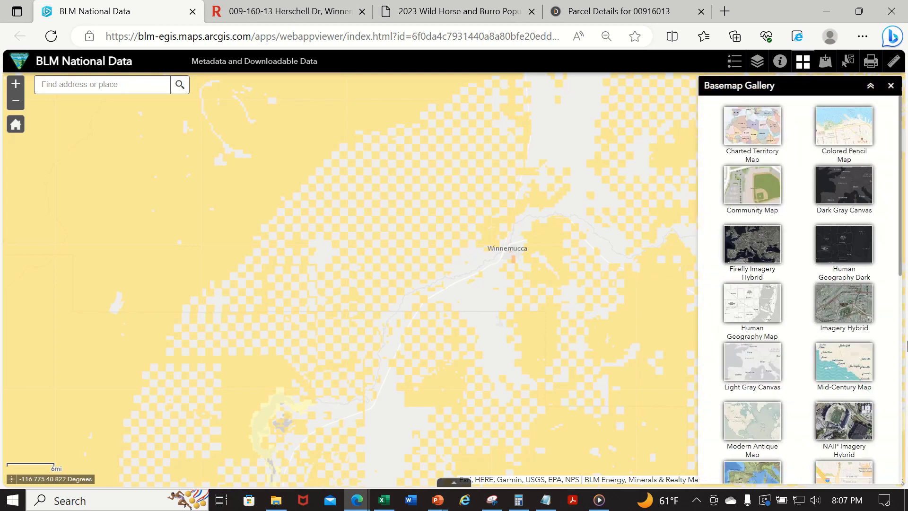
pyautogui.click(901, 415)
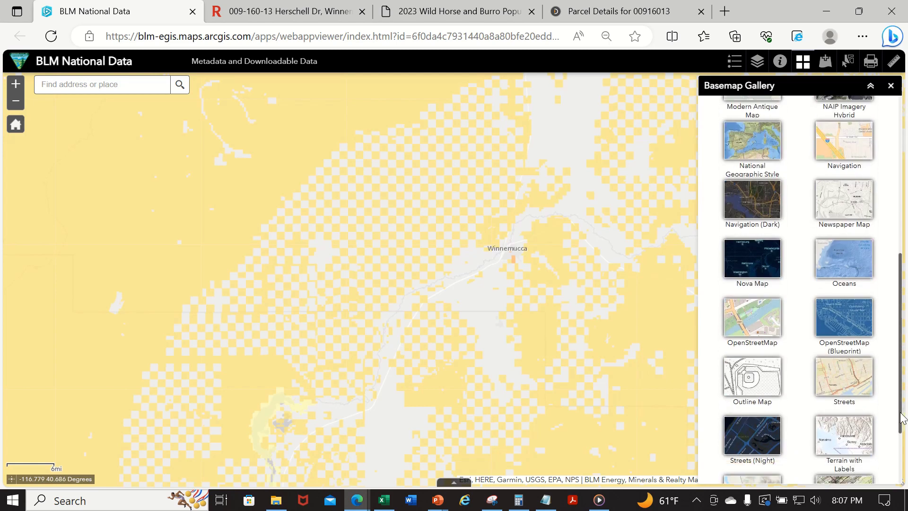
pyautogui.click(901, 461)
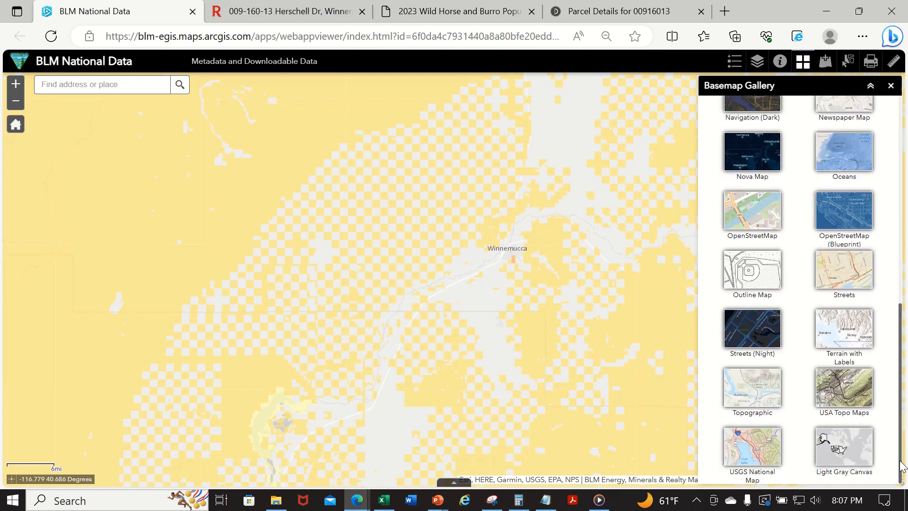
pyautogui.click(759, 402)
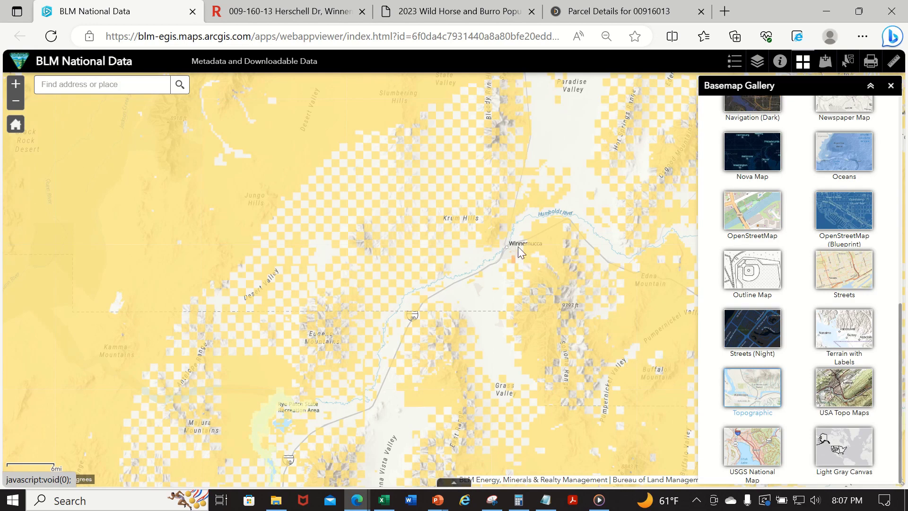
# - Trace the land ownership south from Winnemucca past Rose Creek to the sections around Herschell Rd, Logan Rd and Baines Rd
pyautogui.moveTo(412, 207); pyautogui.dragTo(299, 173)
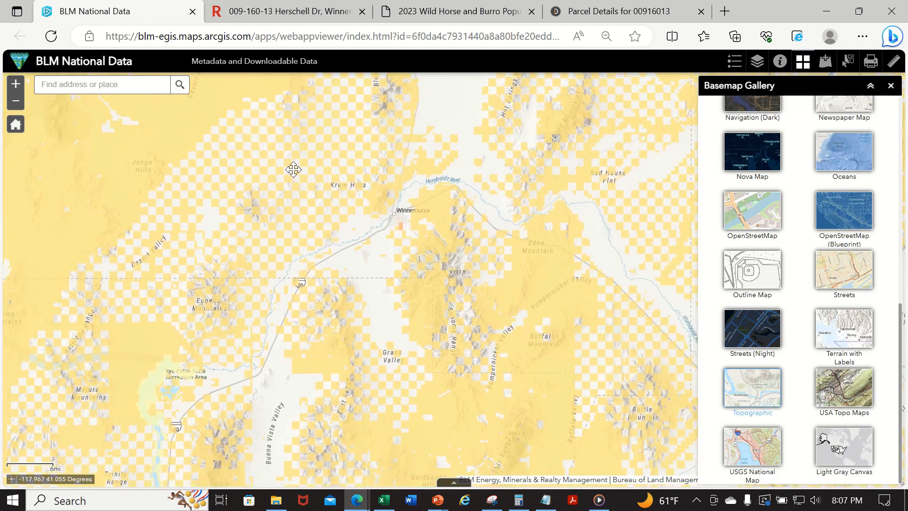
pyautogui.click(16, 85)
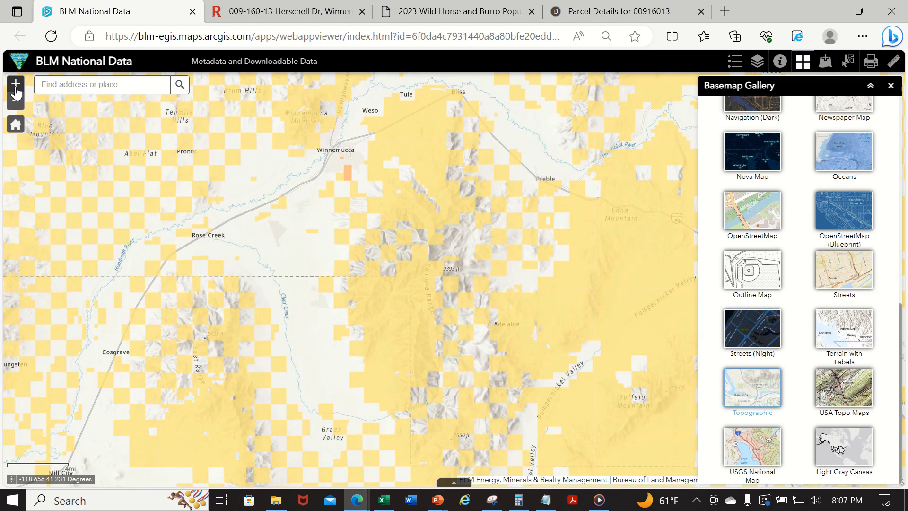
pyautogui.moveTo(183, 244); pyautogui.dragTo(311, 350)
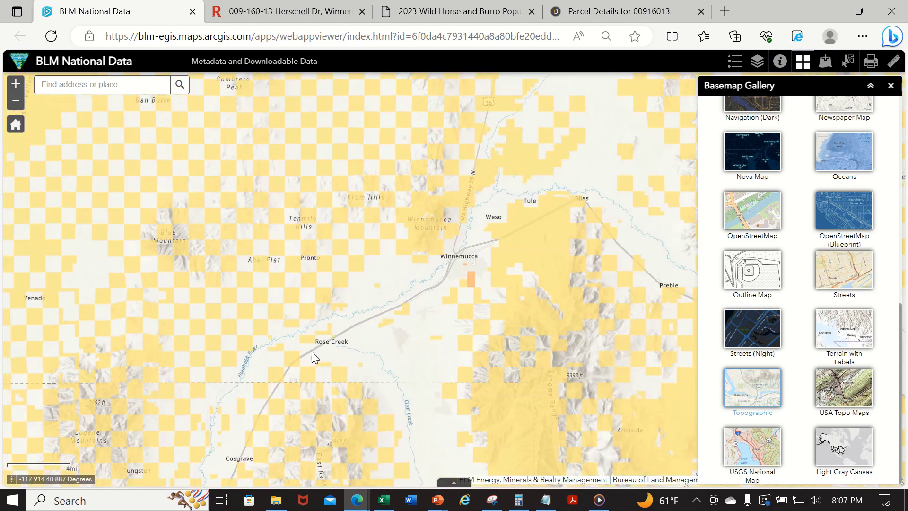
pyautogui.click(15, 93)
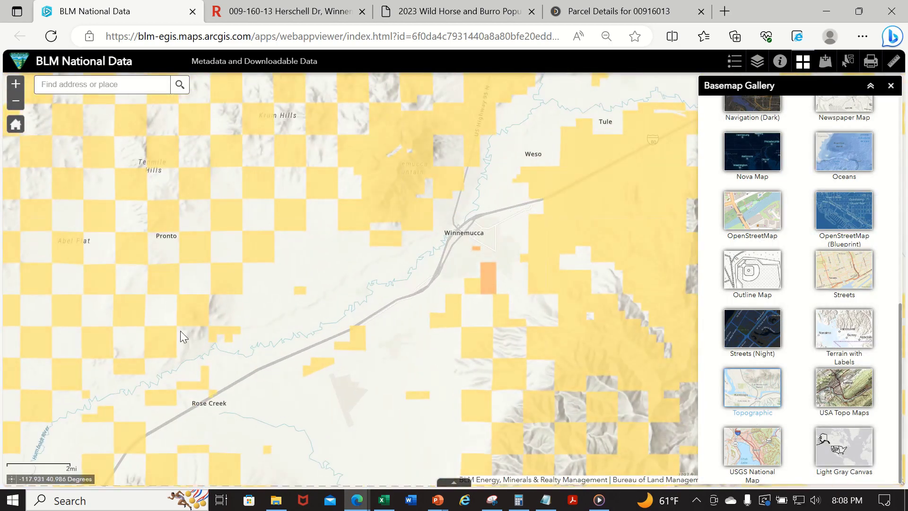
pyautogui.moveTo(334, 449); pyautogui.dragTo(373, 273)
pyautogui.click(15, 84)
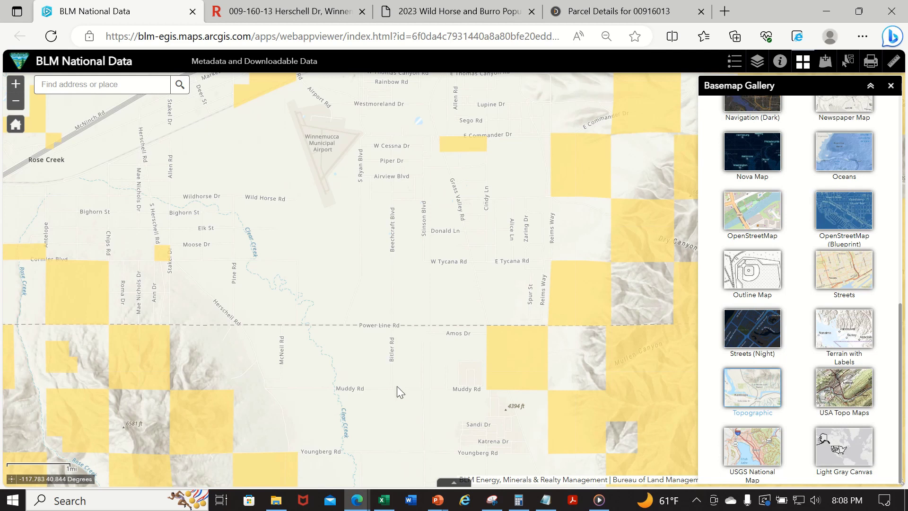
pyautogui.moveTo(397, 384); pyautogui.dragTo(406, 281)
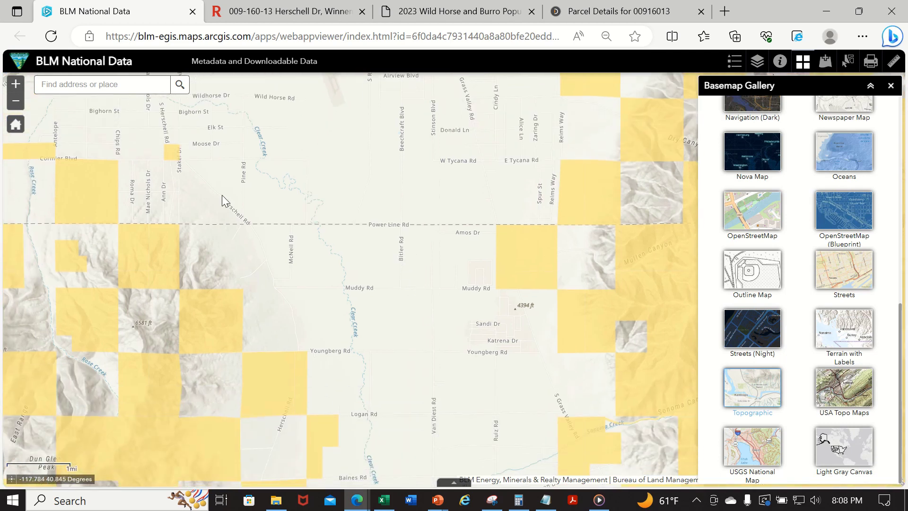
pyautogui.click(23, 87)
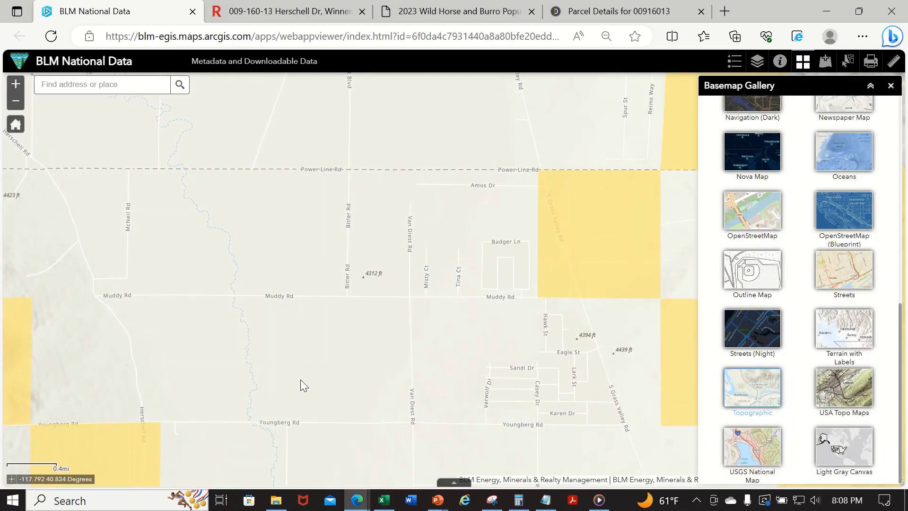
pyautogui.moveTo(300, 379); pyautogui.dragTo(384, 188)
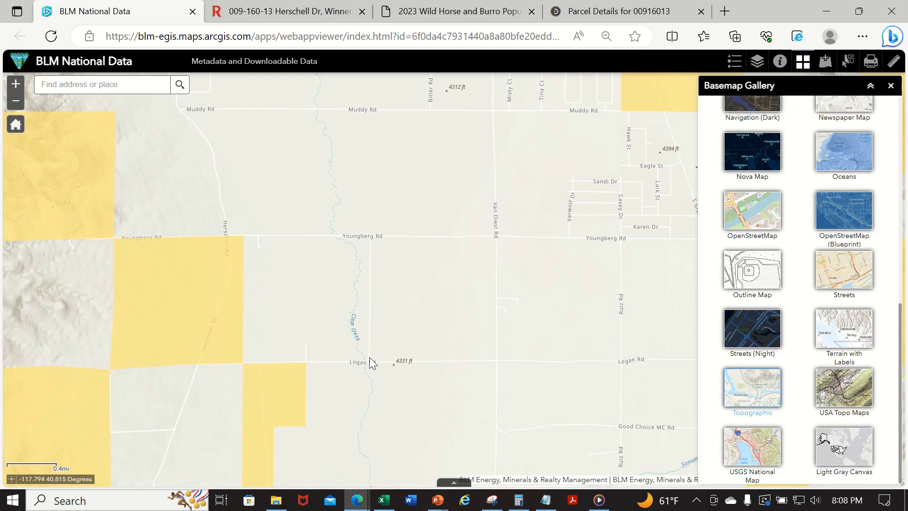
pyautogui.moveTo(238, 389); pyautogui.dragTo(454, 289)
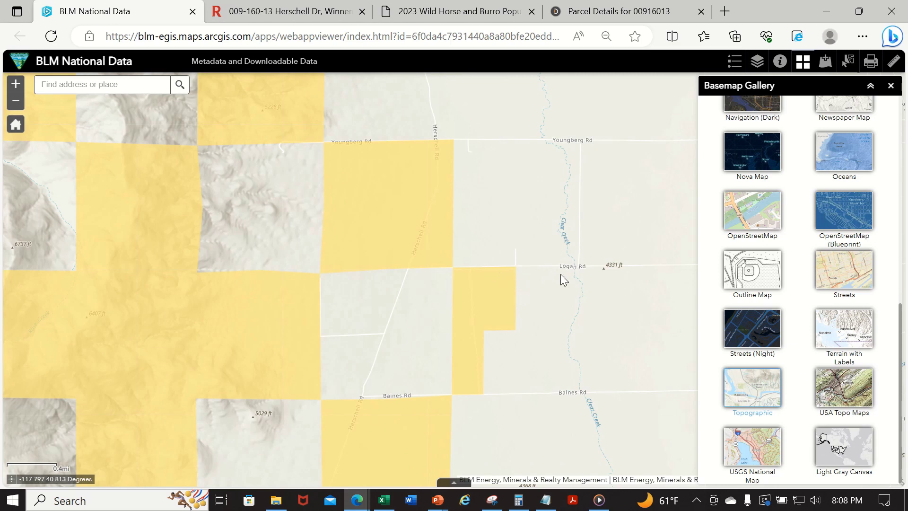
# - Compare the parcel outline in the Redfin listing's aerial photo with the Herschell Rd and Logan Rd area on the BLM map
pyautogui.click(269, 16)
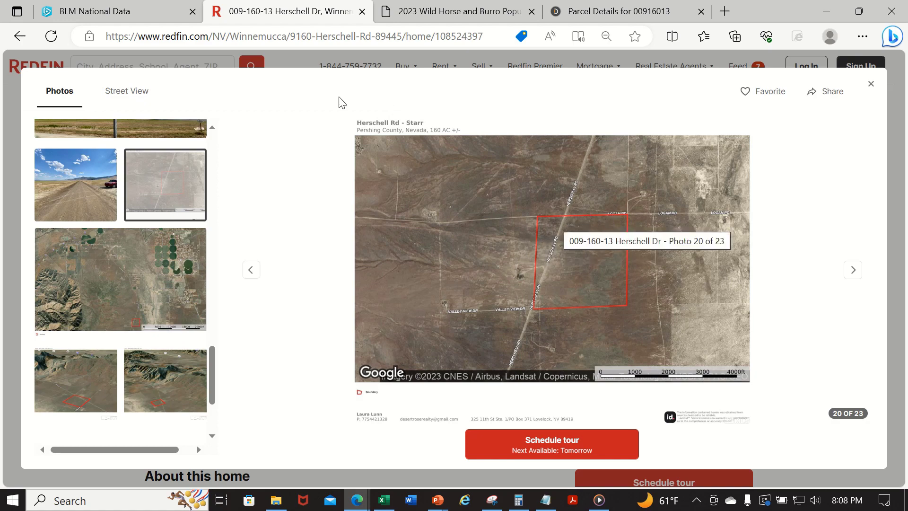
pyautogui.click(134, 13)
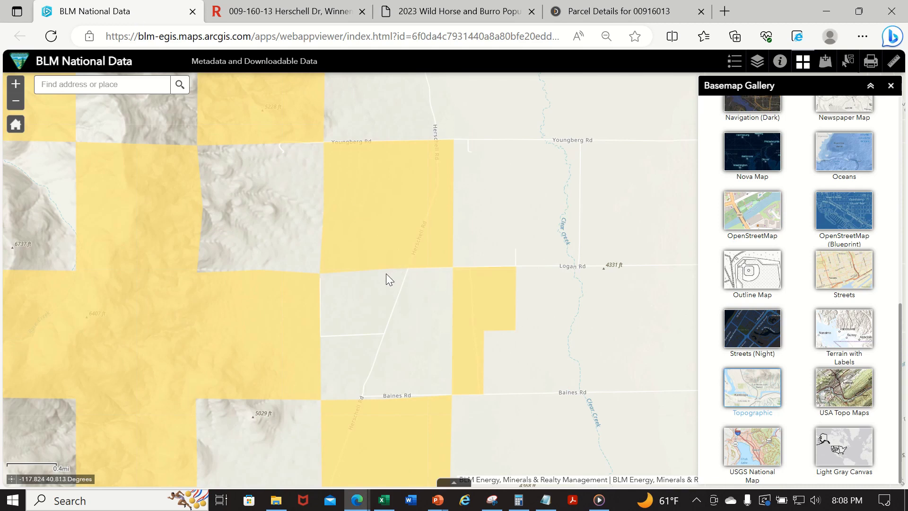
pyautogui.moveTo(386, 273)
pyautogui.mouseDown()
pyautogui.moveTo(386, 310)
pyautogui.moveTo(393, 269)
pyautogui.mouseUp()
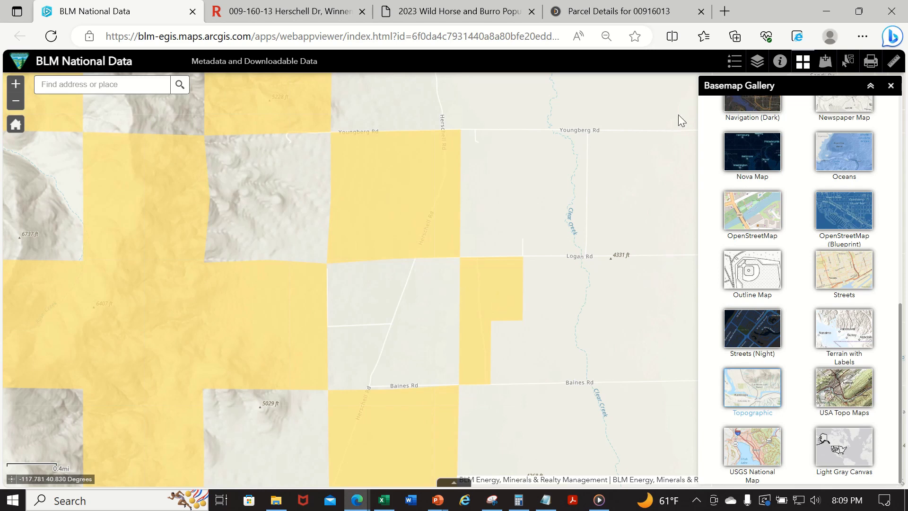
# - Turn on the Wild Horse and Burro layer and expand its sublayers
pyautogui.click(758, 66)
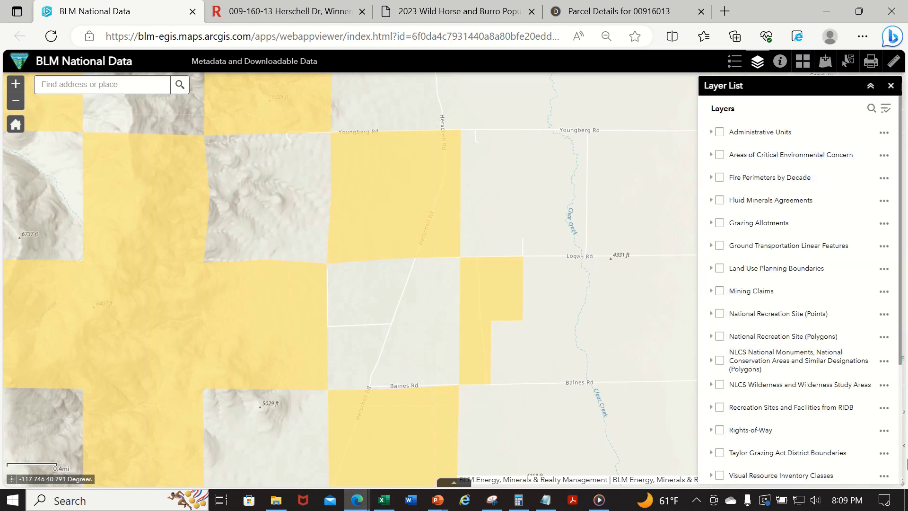
pyautogui.scroll(-3, 899, 468)
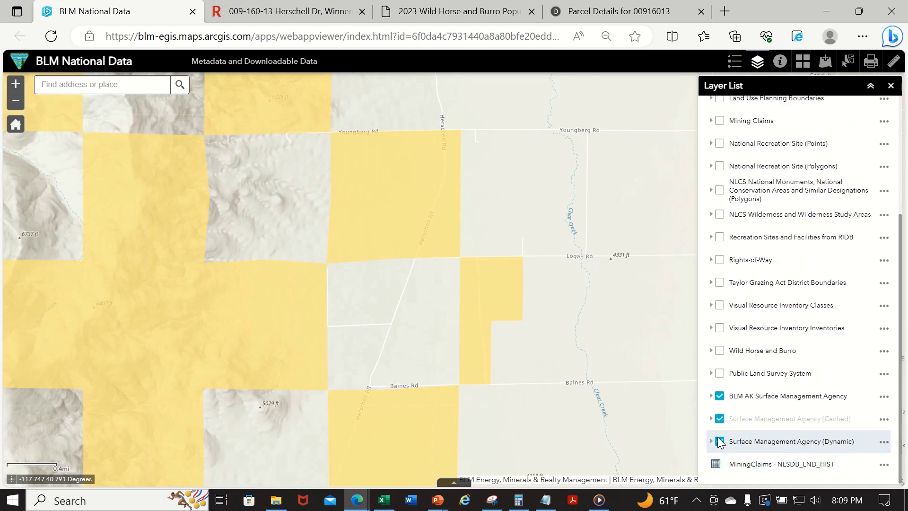
pyautogui.click(718, 351)
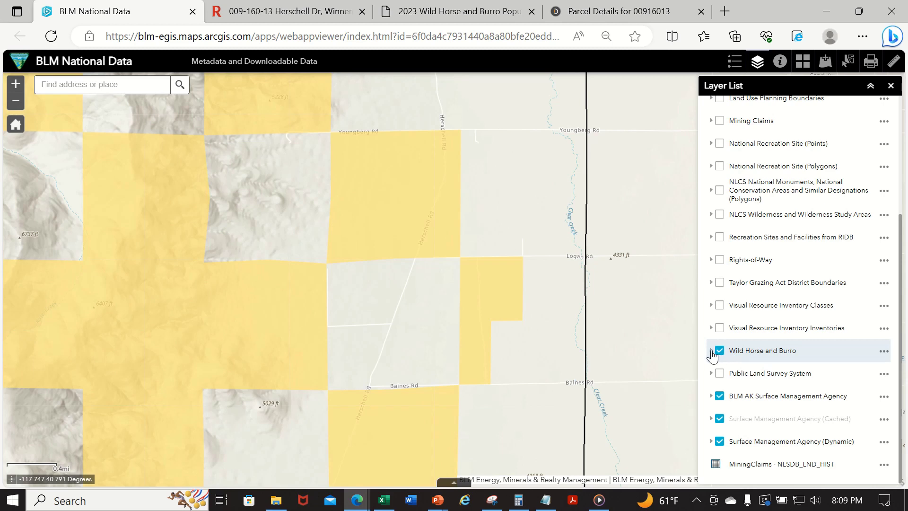
pyautogui.click(710, 350)
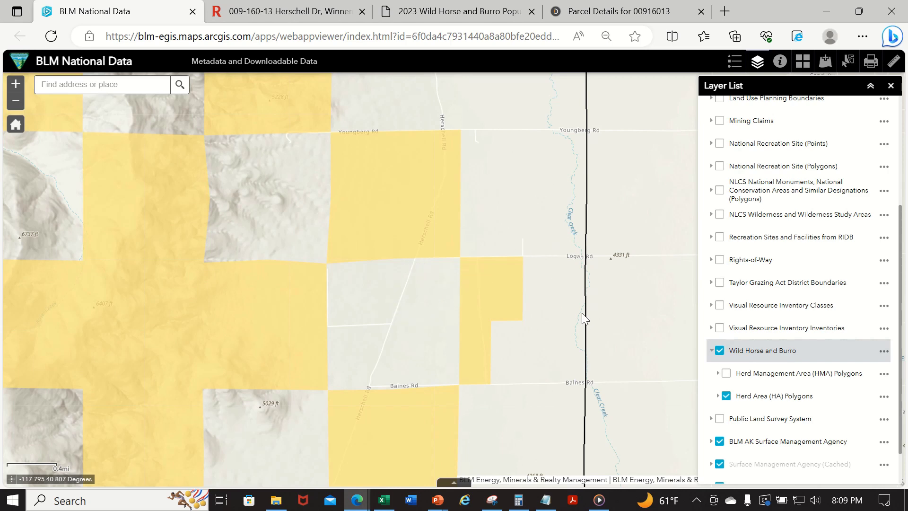
# - Check the map feature details on both sides of the herd area boundary near Logan Rd, closing each pop-up
pyautogui.click(626, 305)
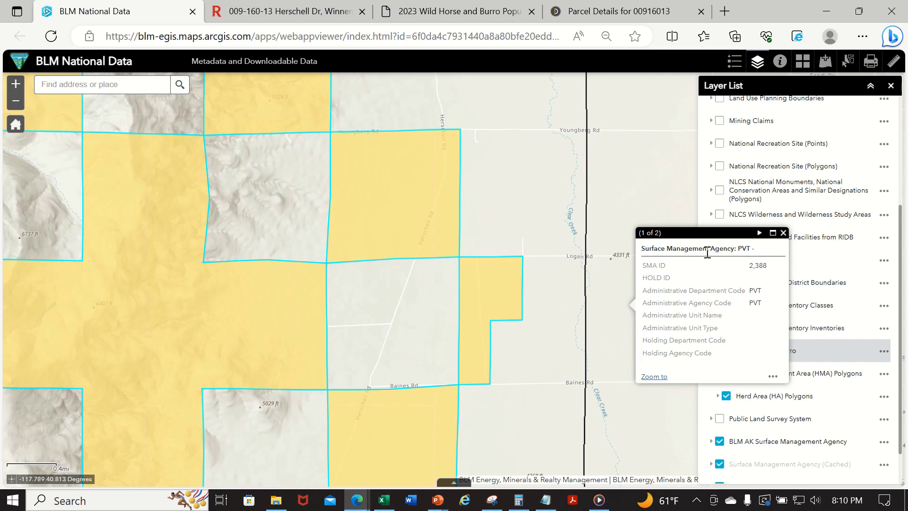
pyautogui.click(782, 233)
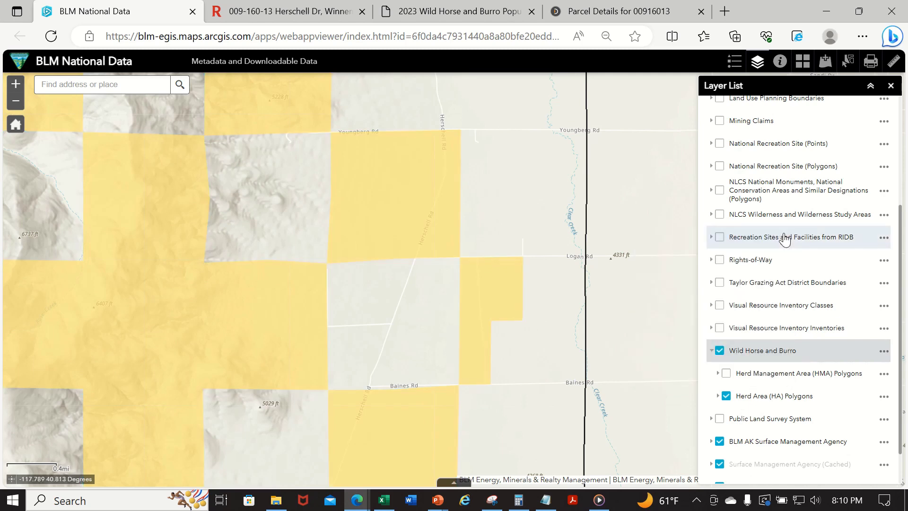
pyautogui.click(610, 273)
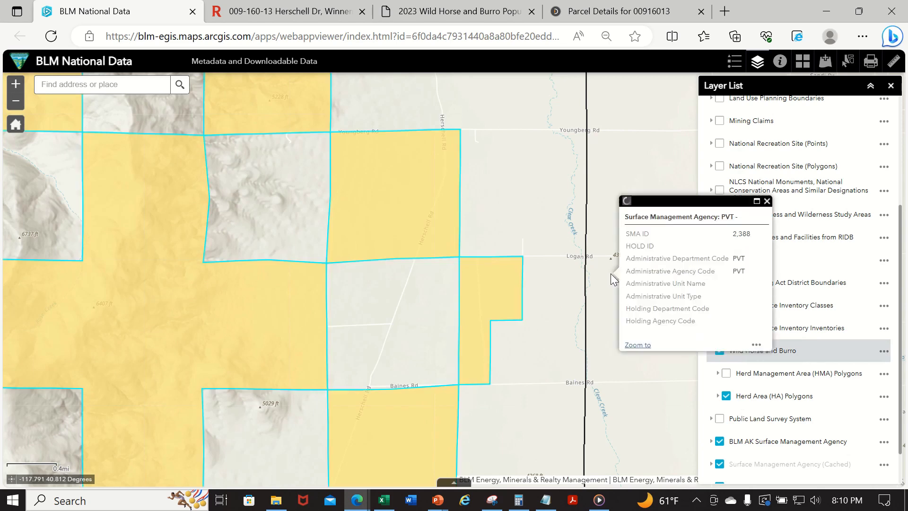
pyautogui.click(766, 201)
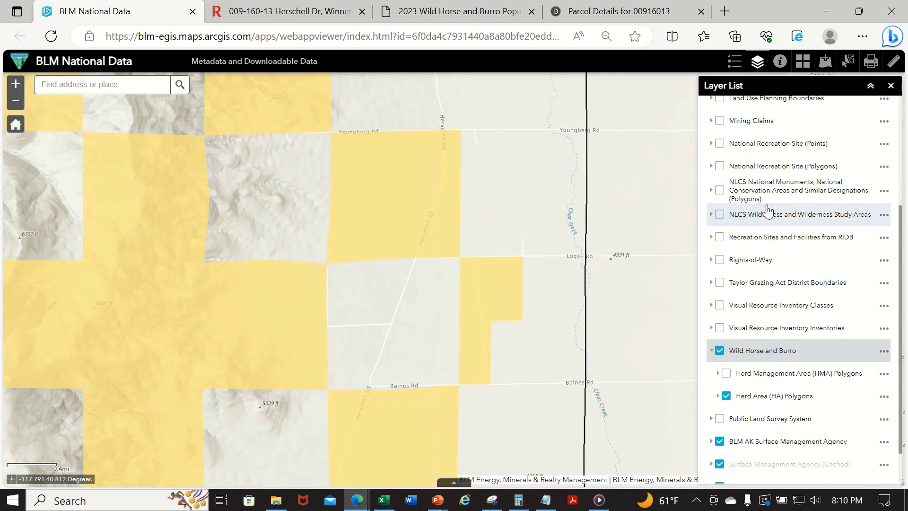
pyautogui.click(541, 275)
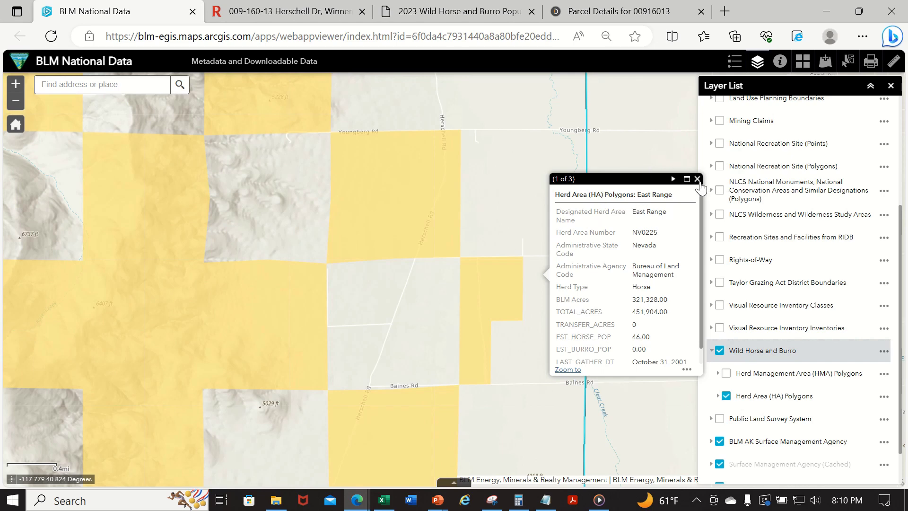
pyautogui.click(698, 180)
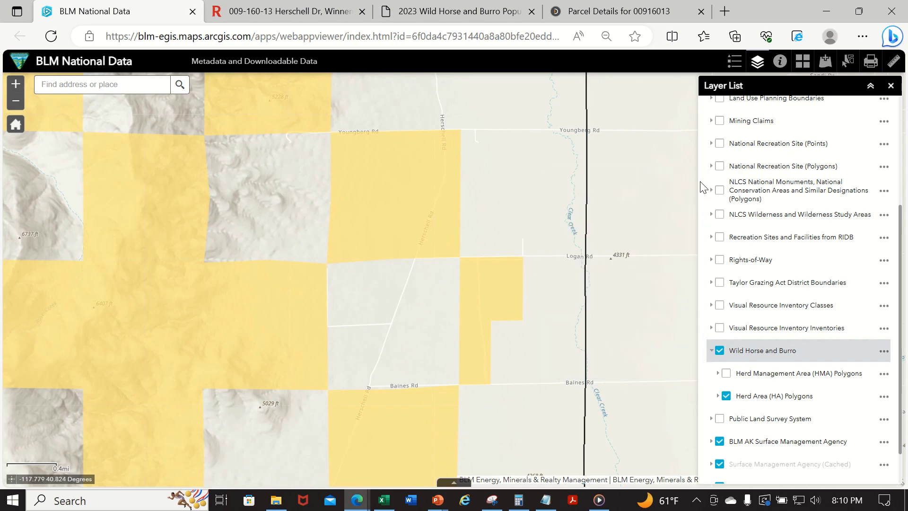
# - Examine the extent of the East Range herd area and check its details southeast of Rose Creek
pyautogui.click(14, 108)
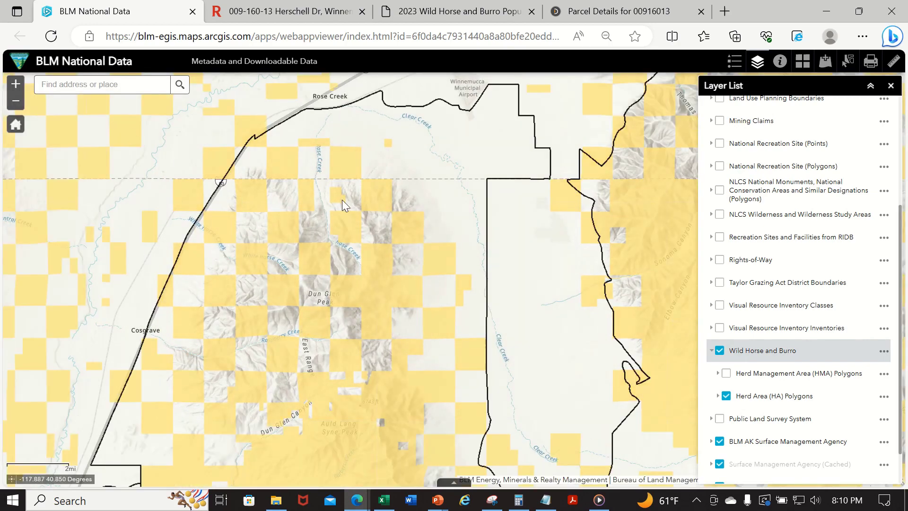
pyautogui.click(16, 105)
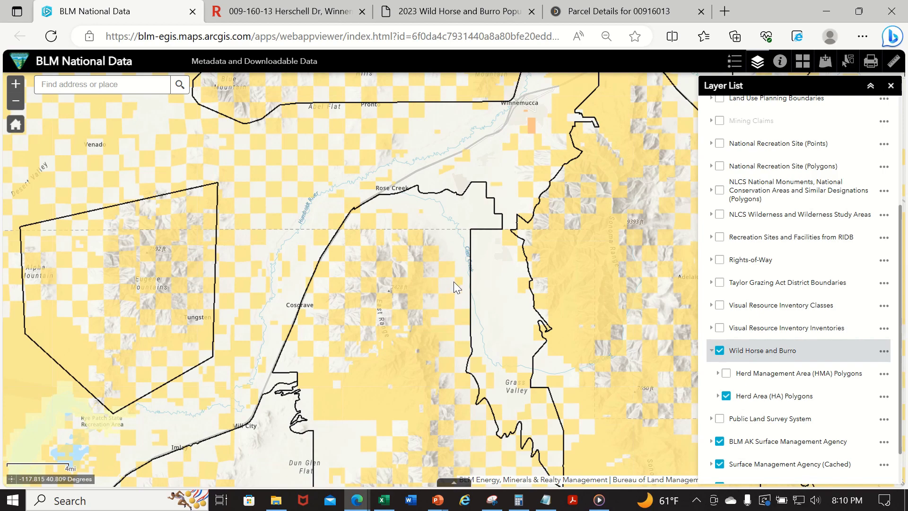
pyautogui.click(459, 213)
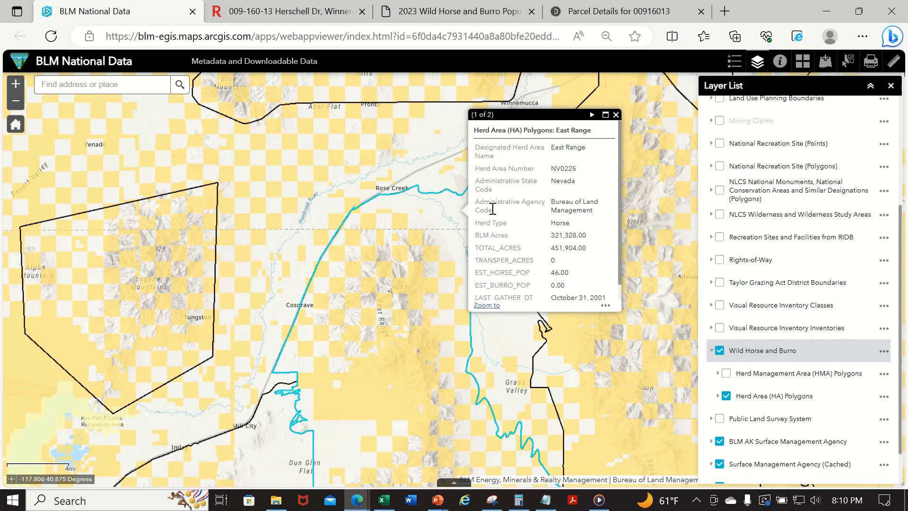
pyautogui.click(615, 115)
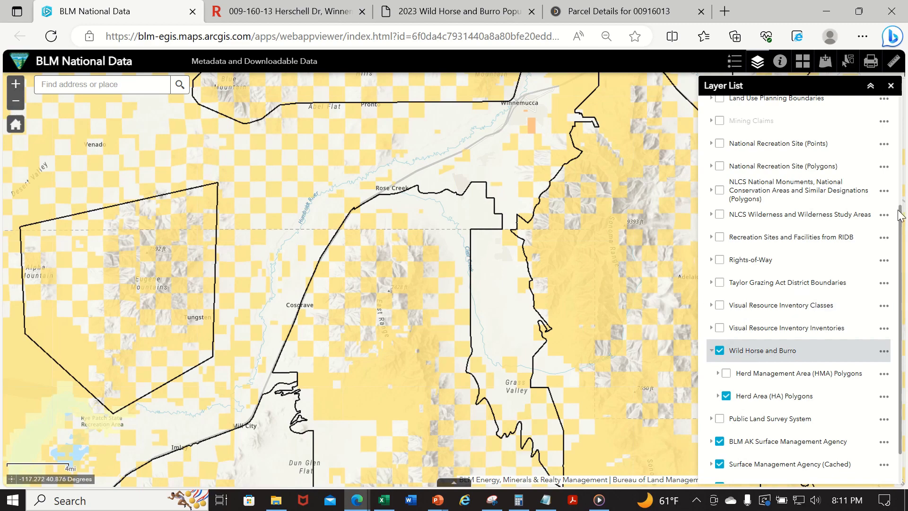
# - Turn on the Grazing Allotments layer and inspect the details of the Sonoma and Dolly Hayden allotments
pyautogui.moveTo(900, 215); pyautogui.dragTo(898, 107)
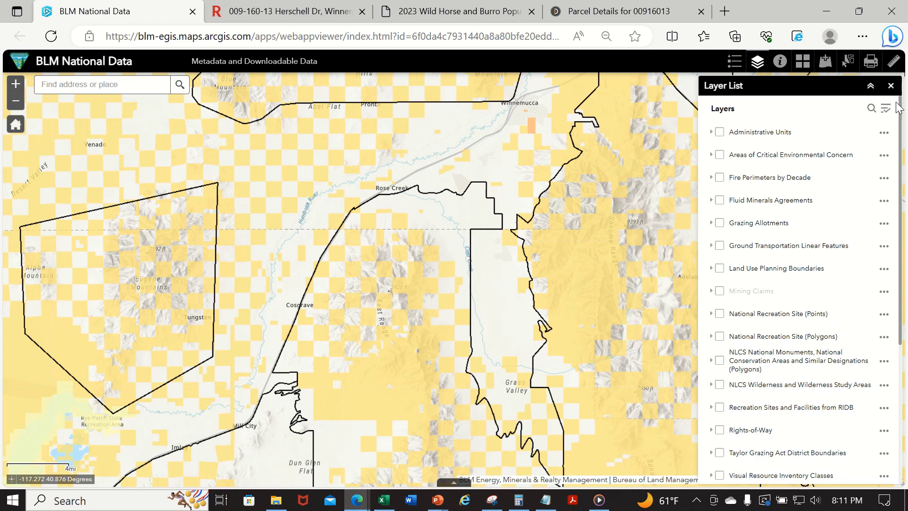
pyautogui.click(719, 223)
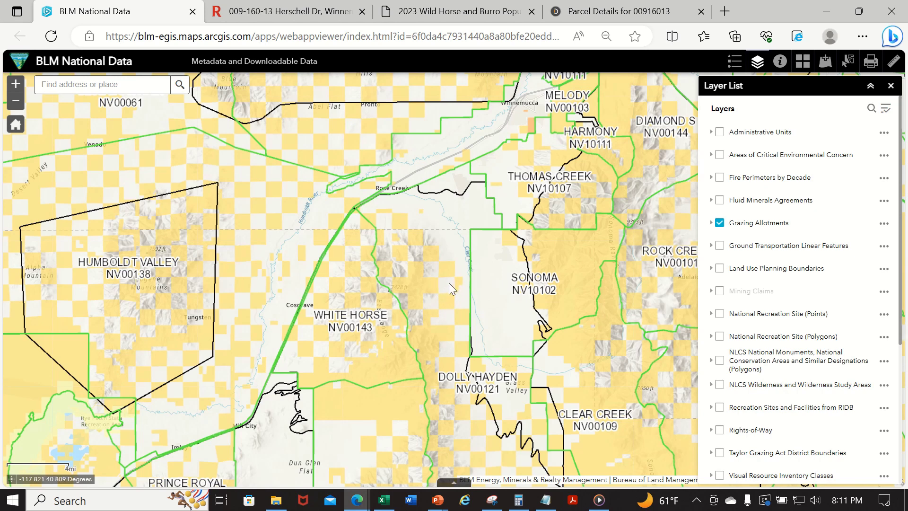
pyautogui.click(500, 266)
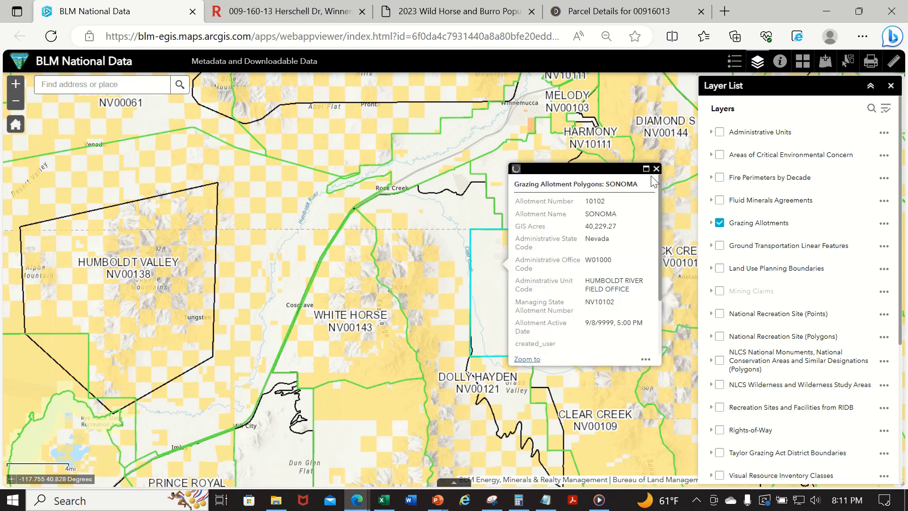
pyautogui.click(656, 169)
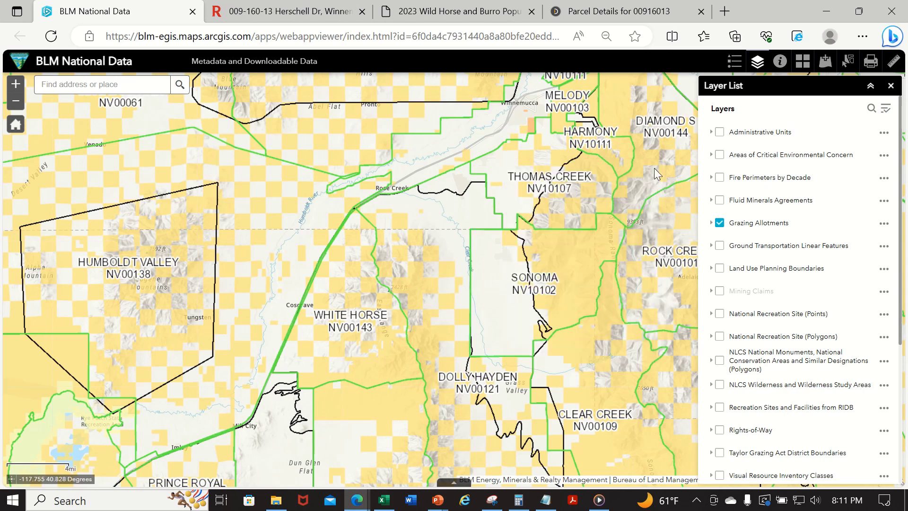
pyautogui.click(452, 244)
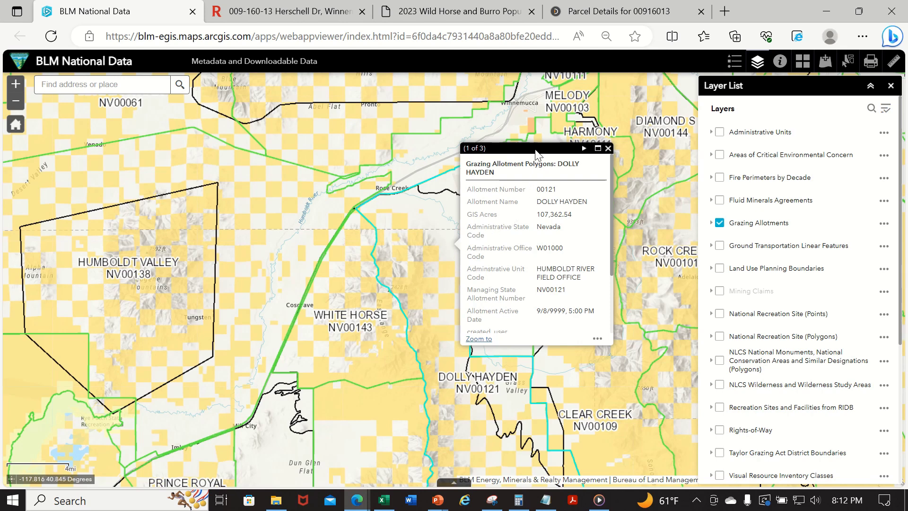
# - Check the details of the Dolly Hayden grazing allotment just north of the Sonoma allotment boundary, closing the allotment pop-ups
pyautogui.click(608, 149)
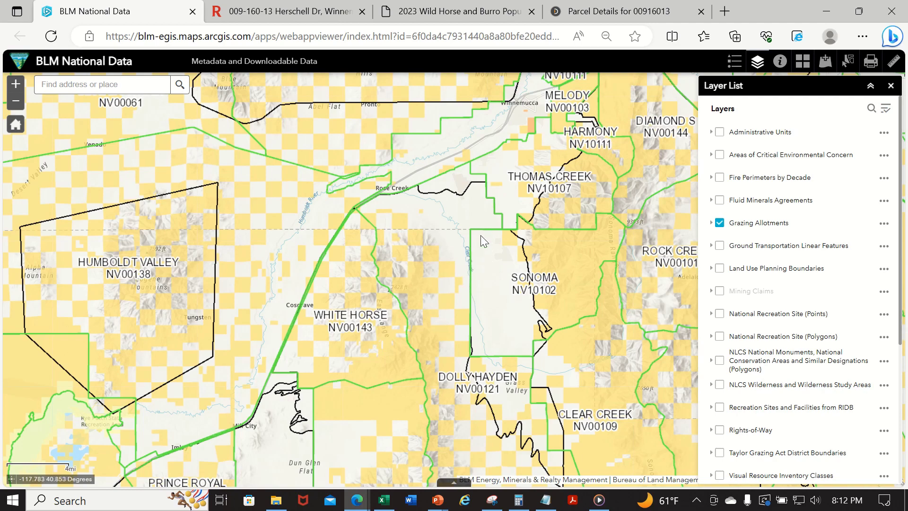
pyautogui.click(478, 221)
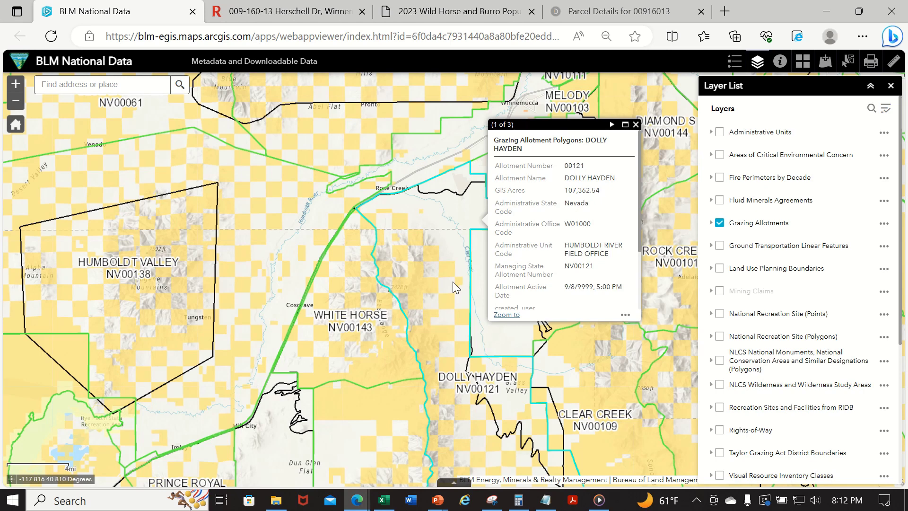
pyautogui.click(636, 125)
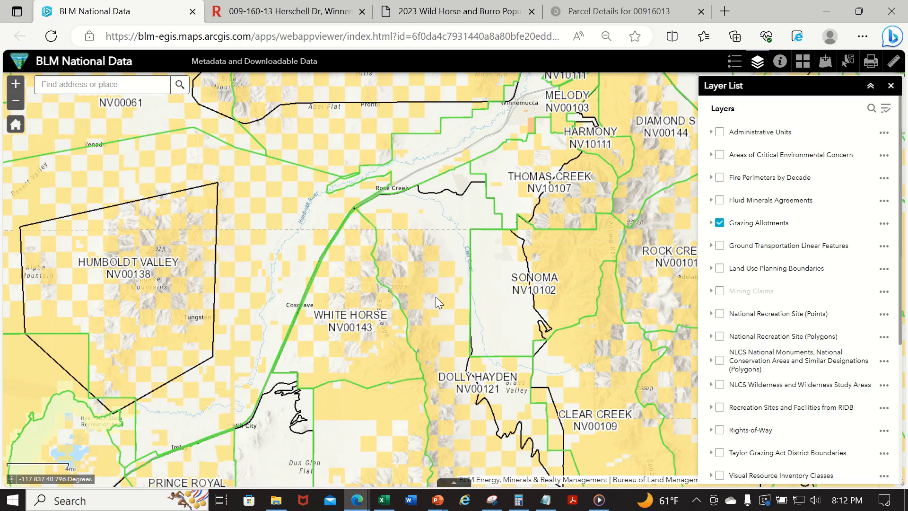
# - Switch to the Redfin land listing and page forward through its photo gallery to the second photo, showing a brown horse
pyautogui.click(313, 17)
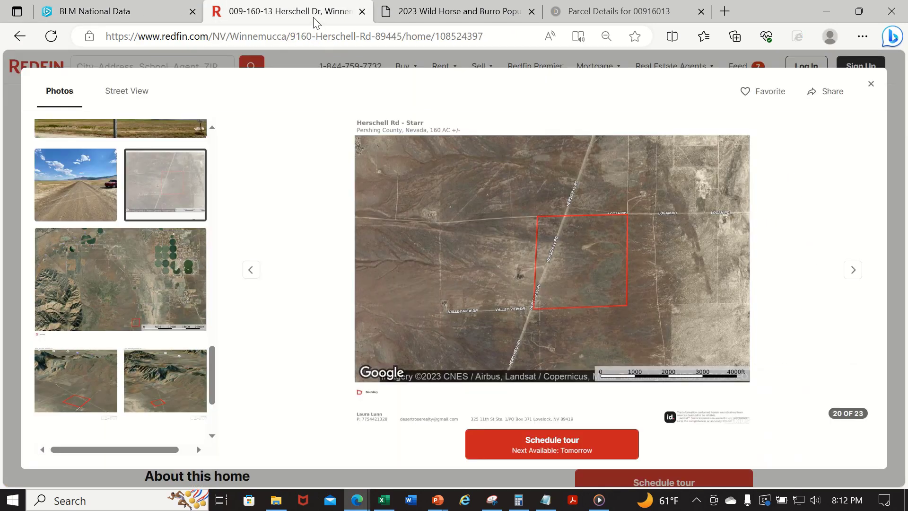
pyautogui.press('Right')
pyautogui.press('Right')
pyautogui.press('Right')
pyautogui.press('Right')
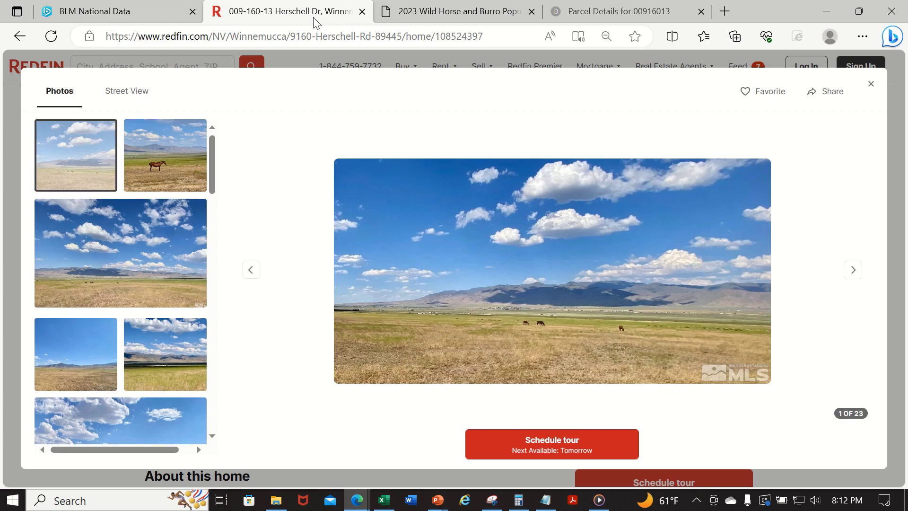
pyautogui.press('Right')
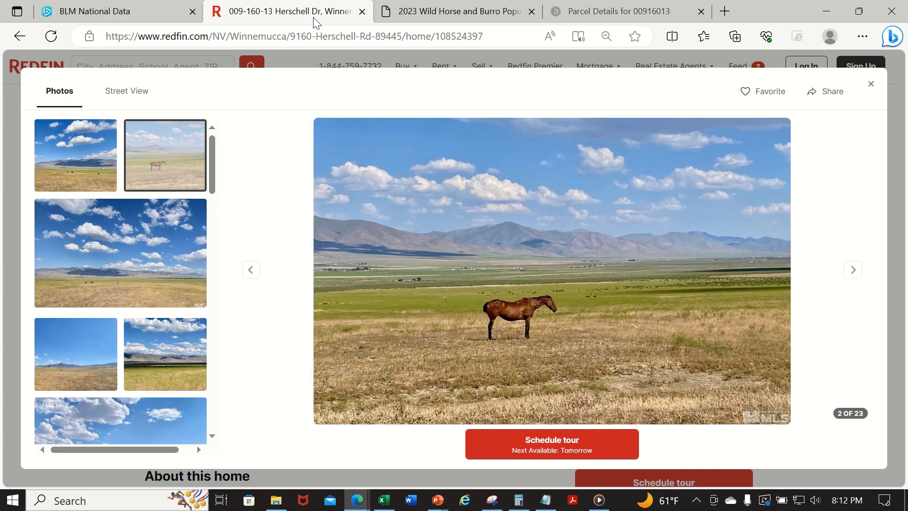